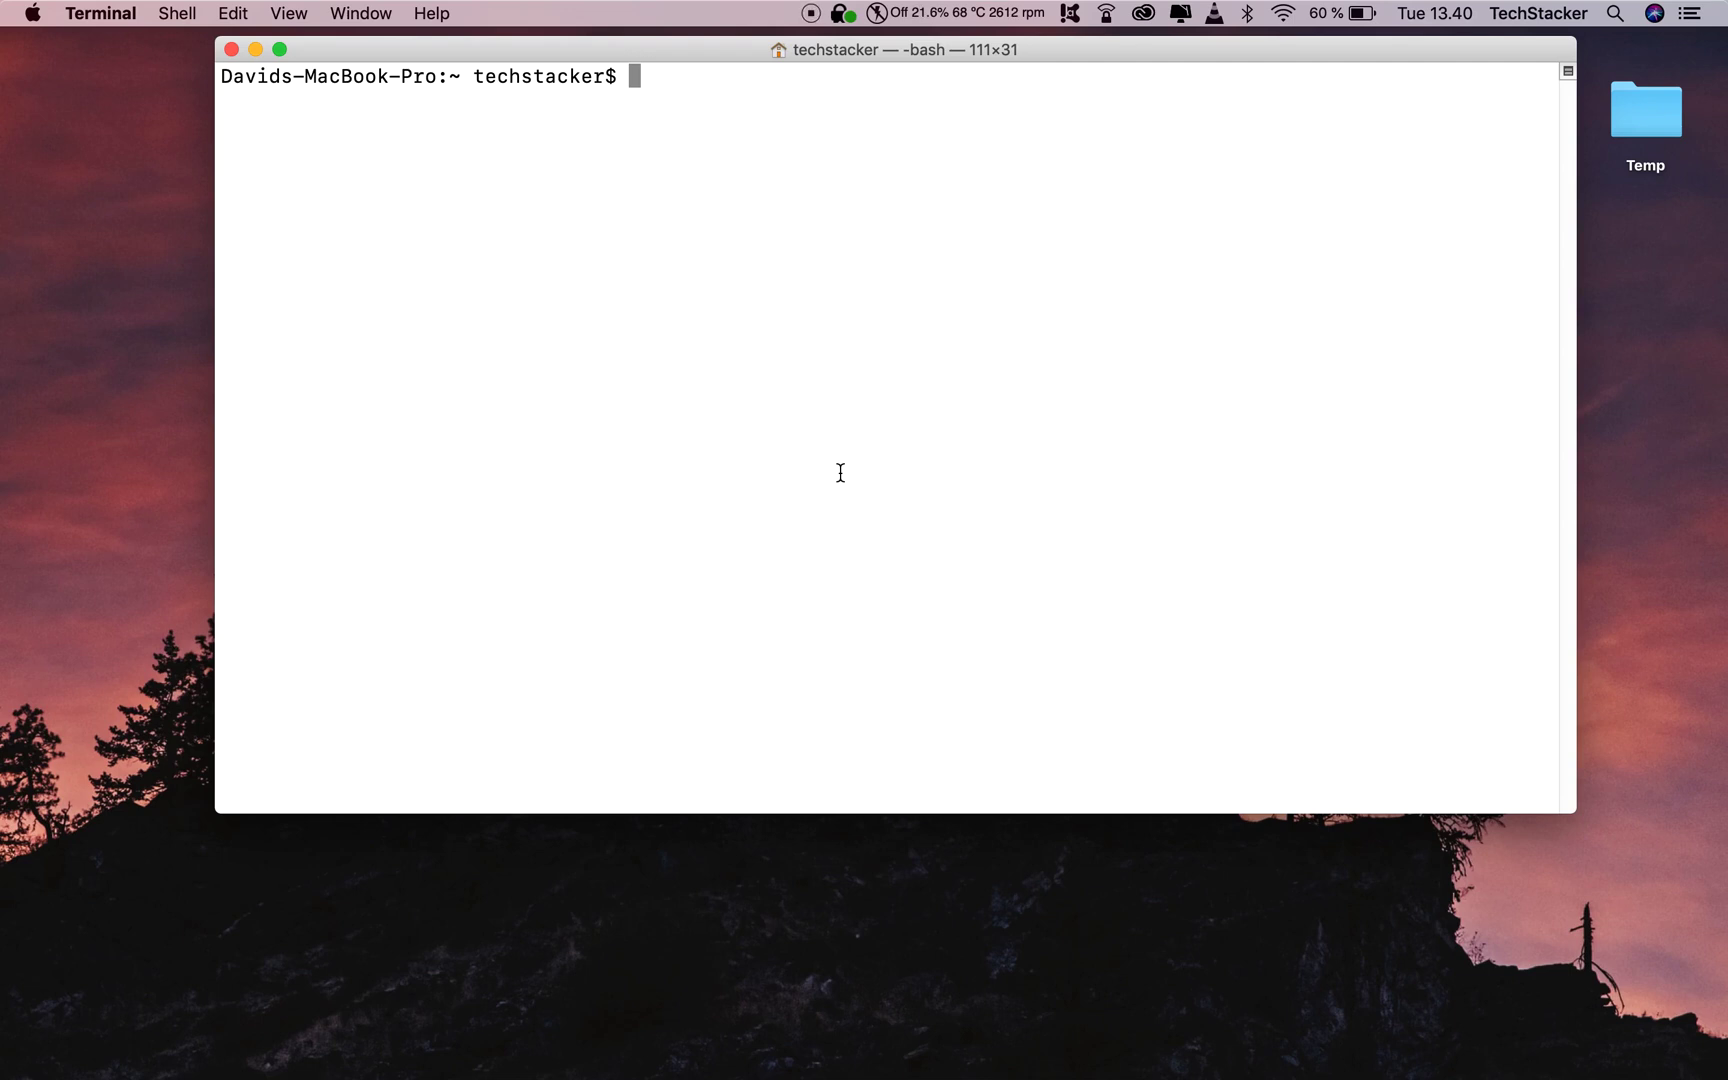
pyautogui.write('brew upgrade yarn')
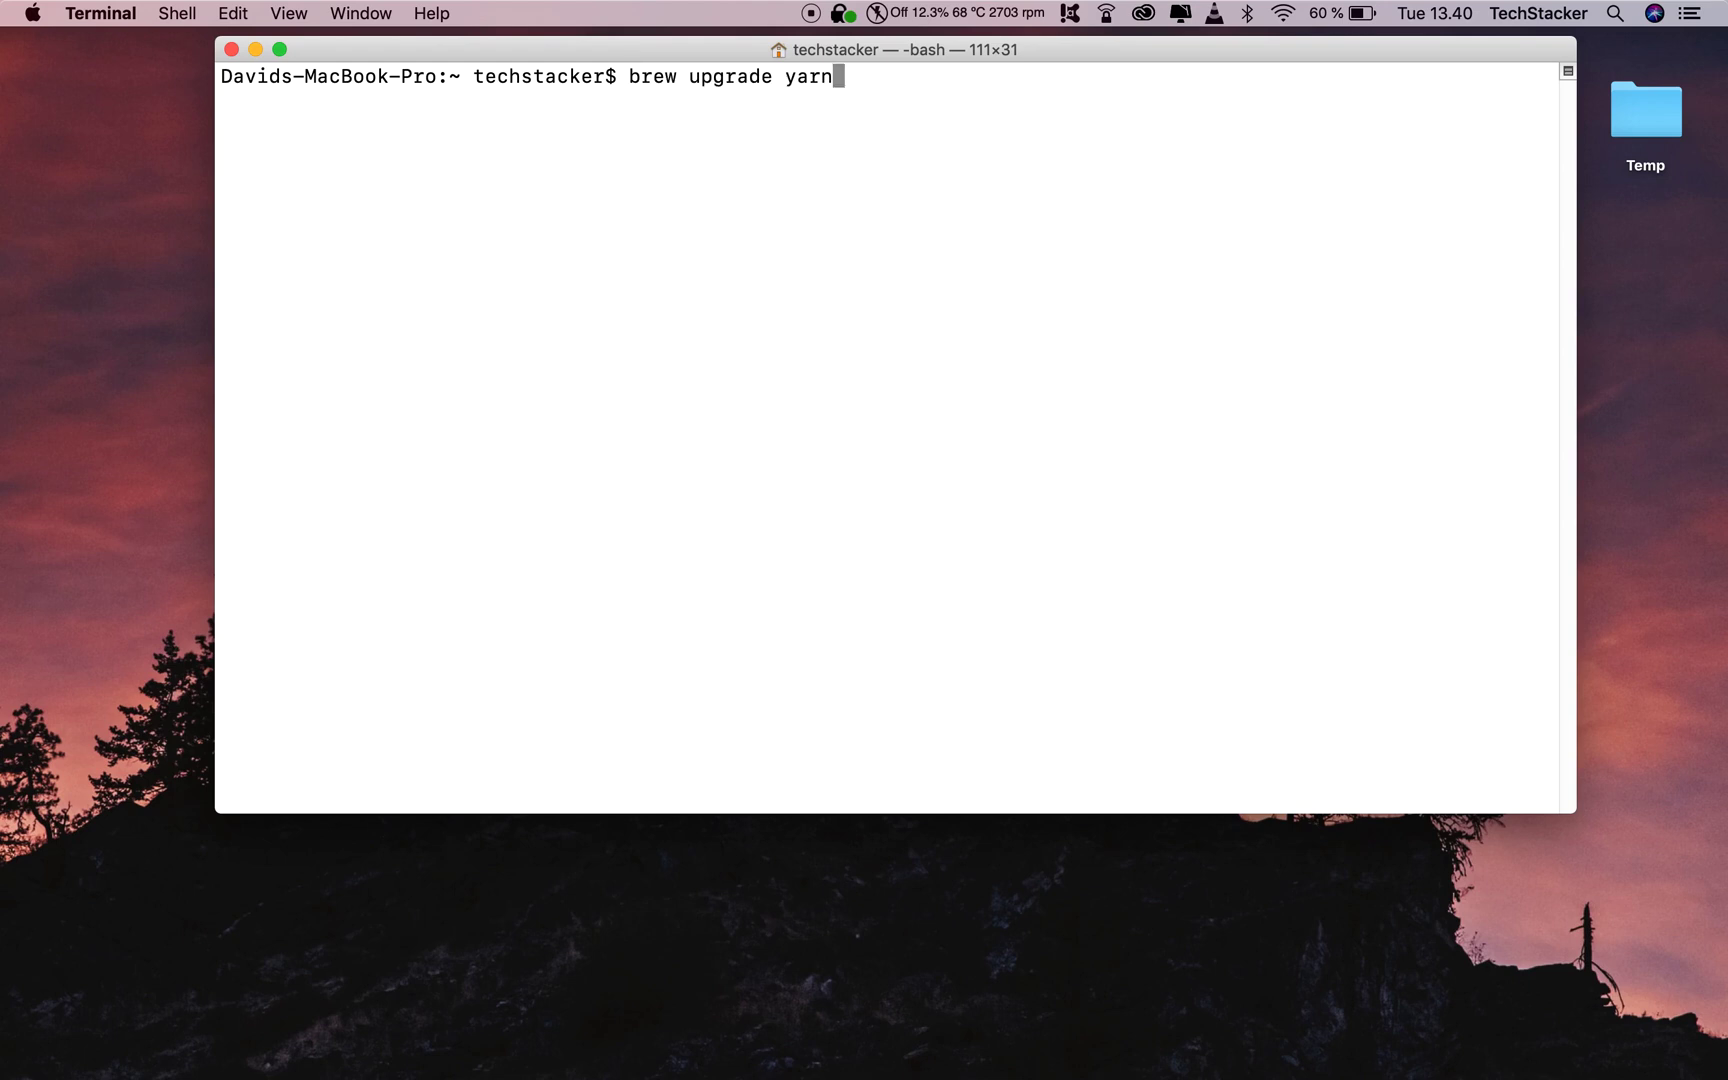
# - Run brew upgrade yarn and inspect the error that /usr/local/Cellar is not writable
pyautogui.press('Return')
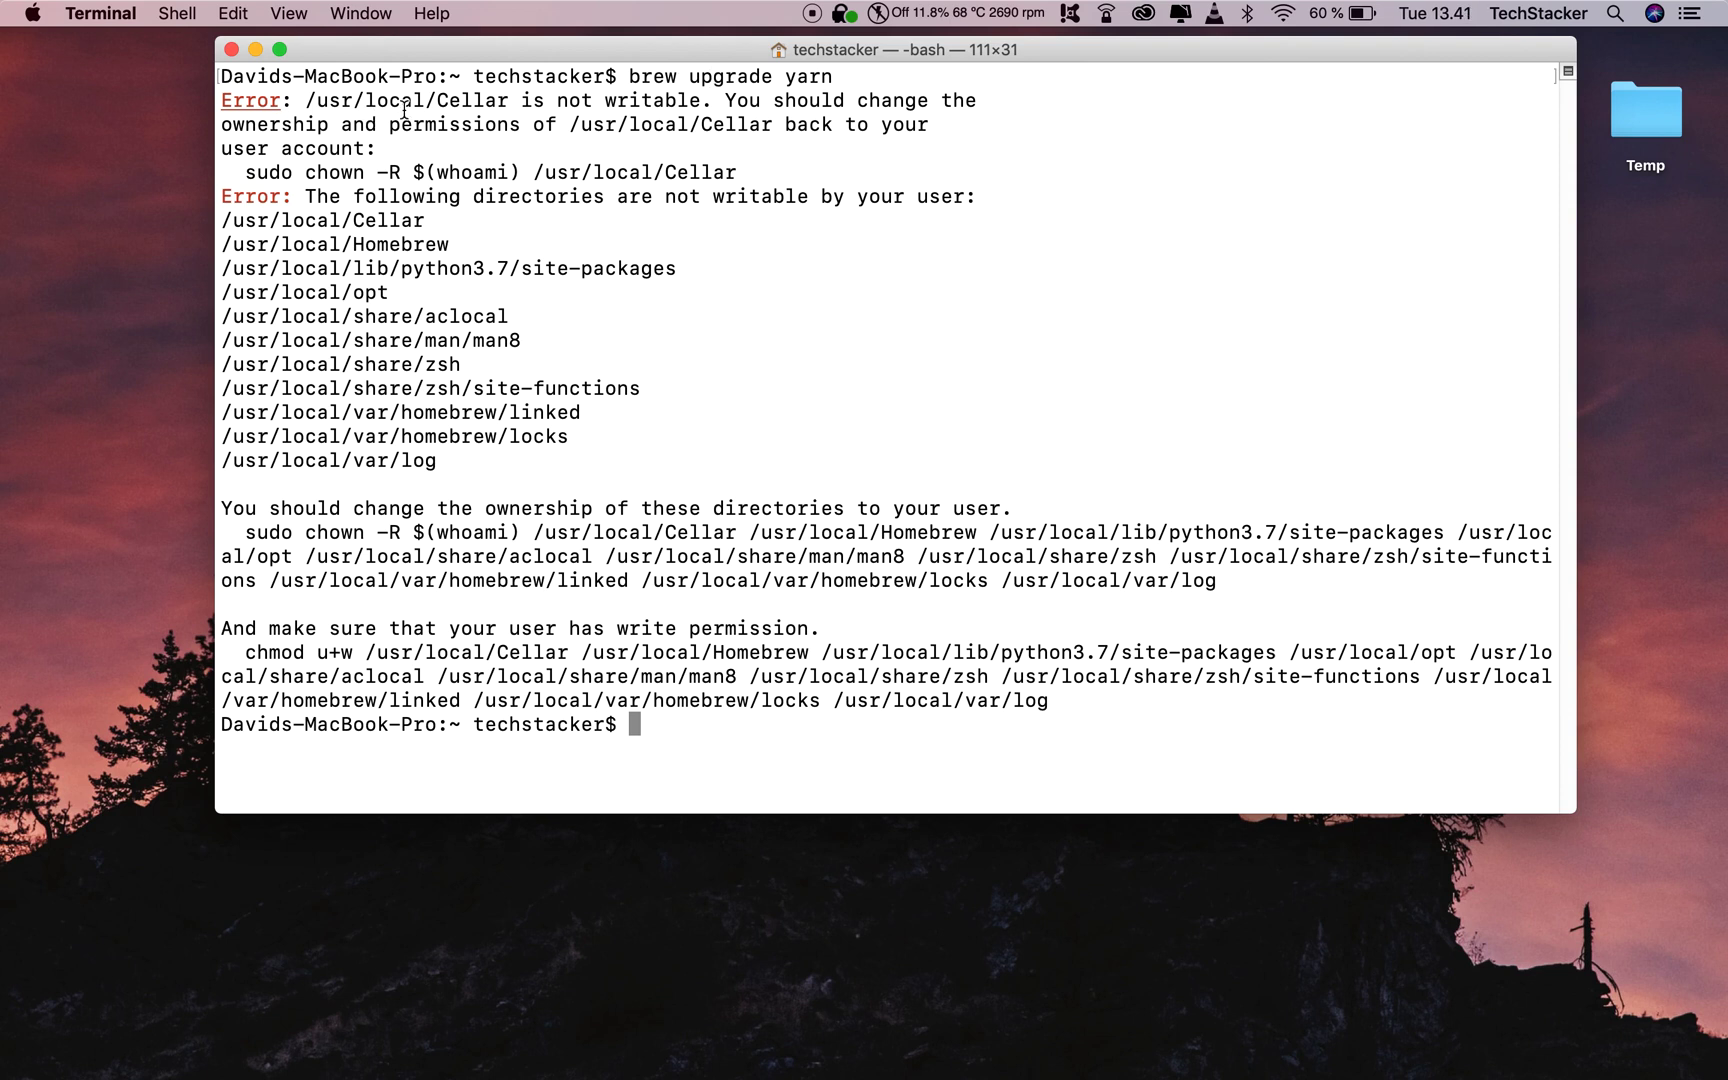
pyautogui.moveTo(764, 125); pyautogui.dragTo(568, 122)
pyautogui.click(580, 127)
# - Copy Homebrew's suggested sudo chown command for Cellar onto the prompt
pyautogui.moveTo(751, 172); pyautogui.dragTo(247, 172)
pyautogui.press('super+c')
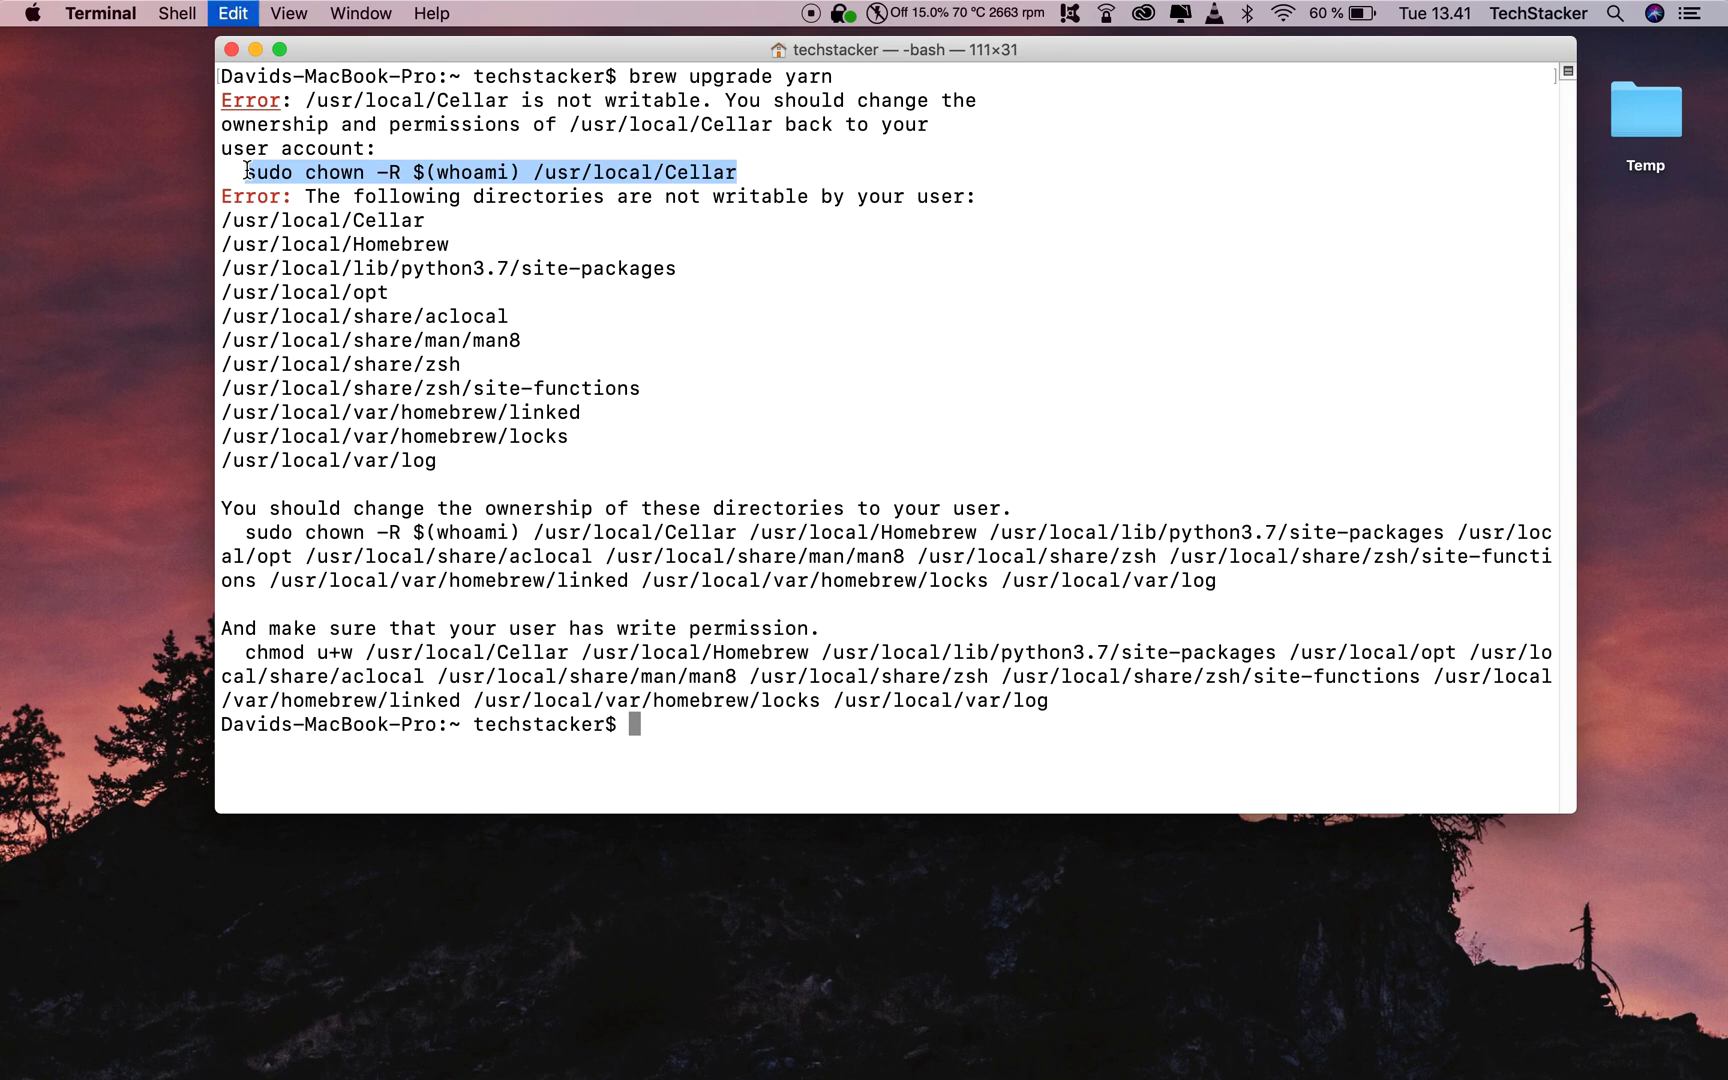
pyautogui.click(675, 744)
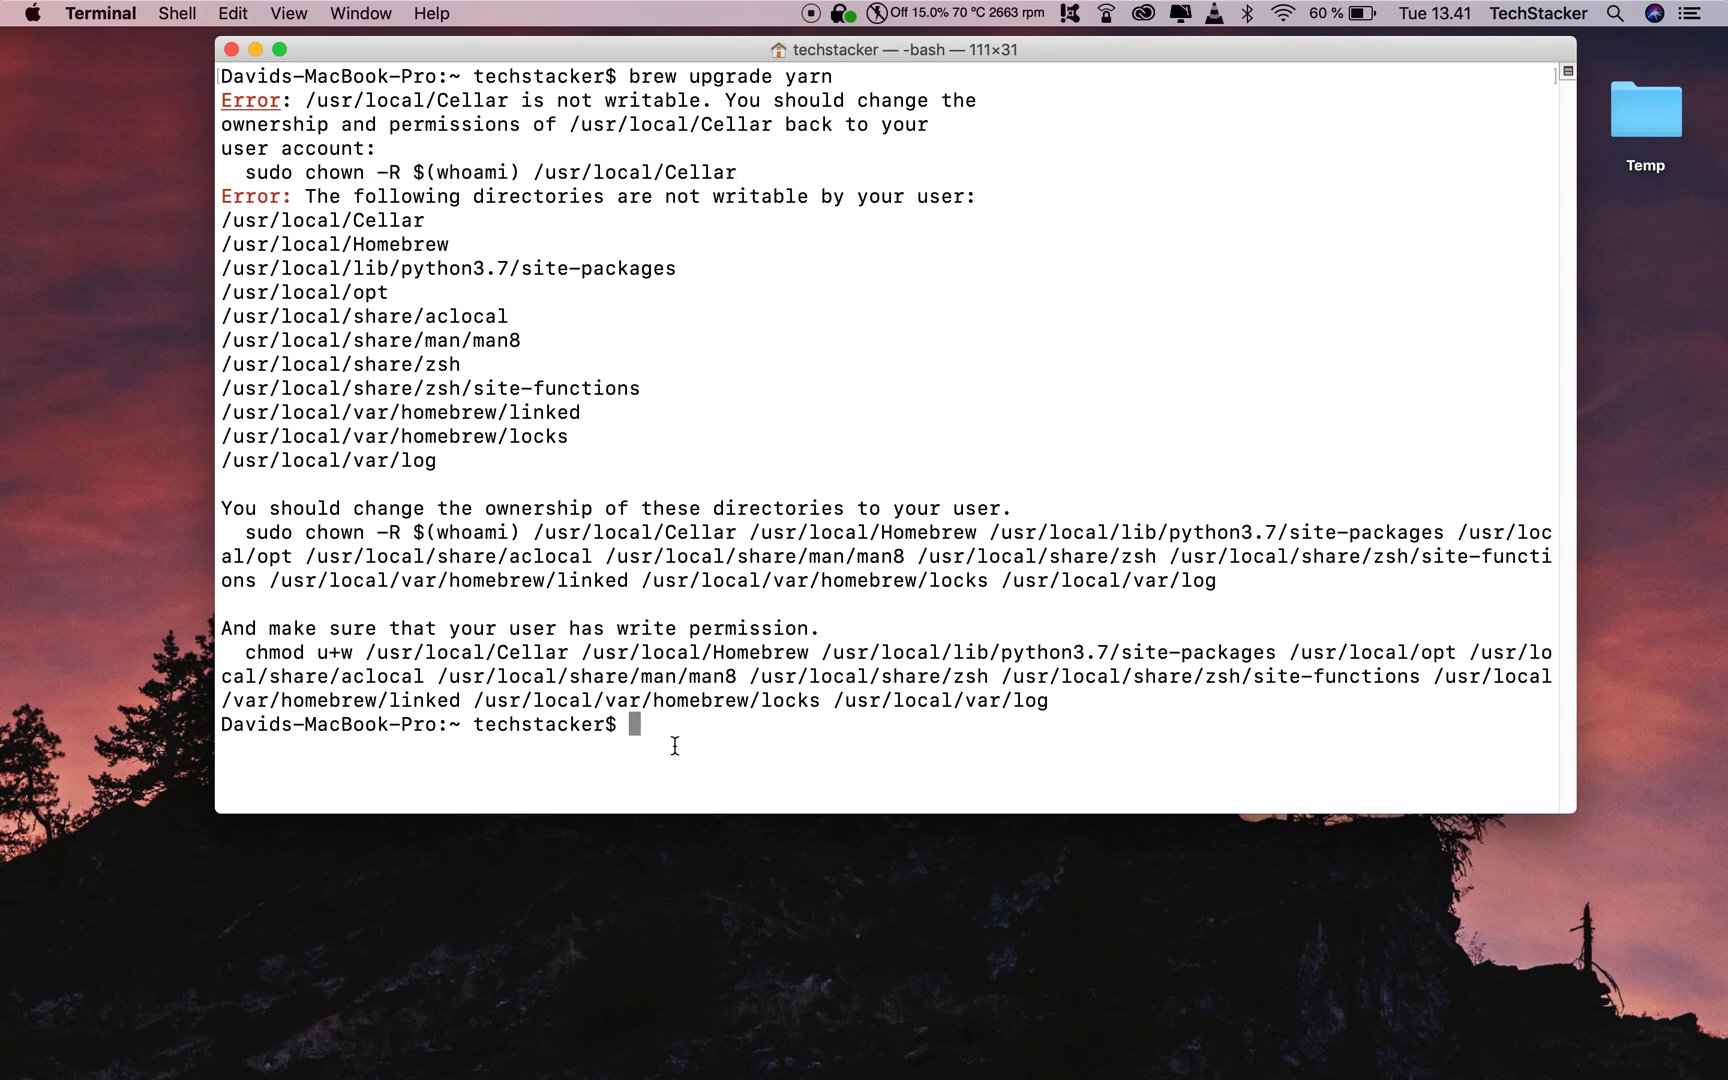
pyautogui.press('super+v')
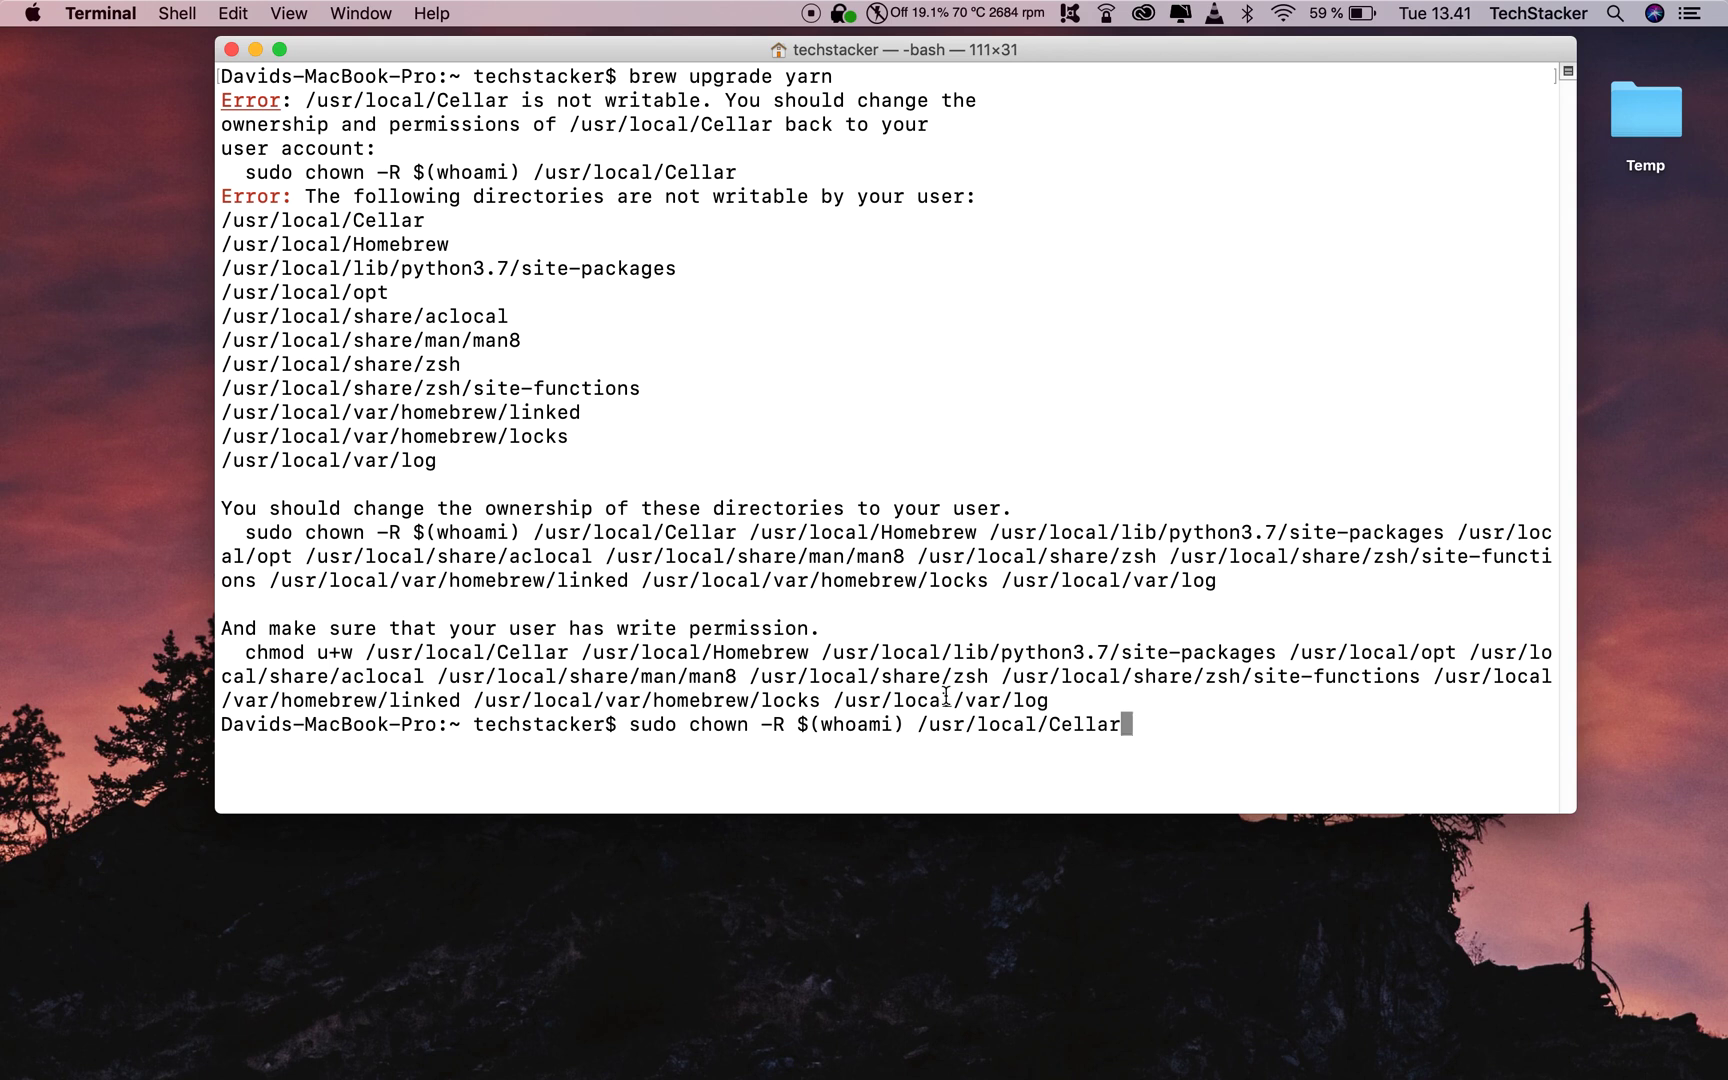
# - Remove Cellar so chown targets /usr/local, then run it with the administrator password
pyautogui.doubleClick(1100, 725)
pyautogui.click(1134, 725)
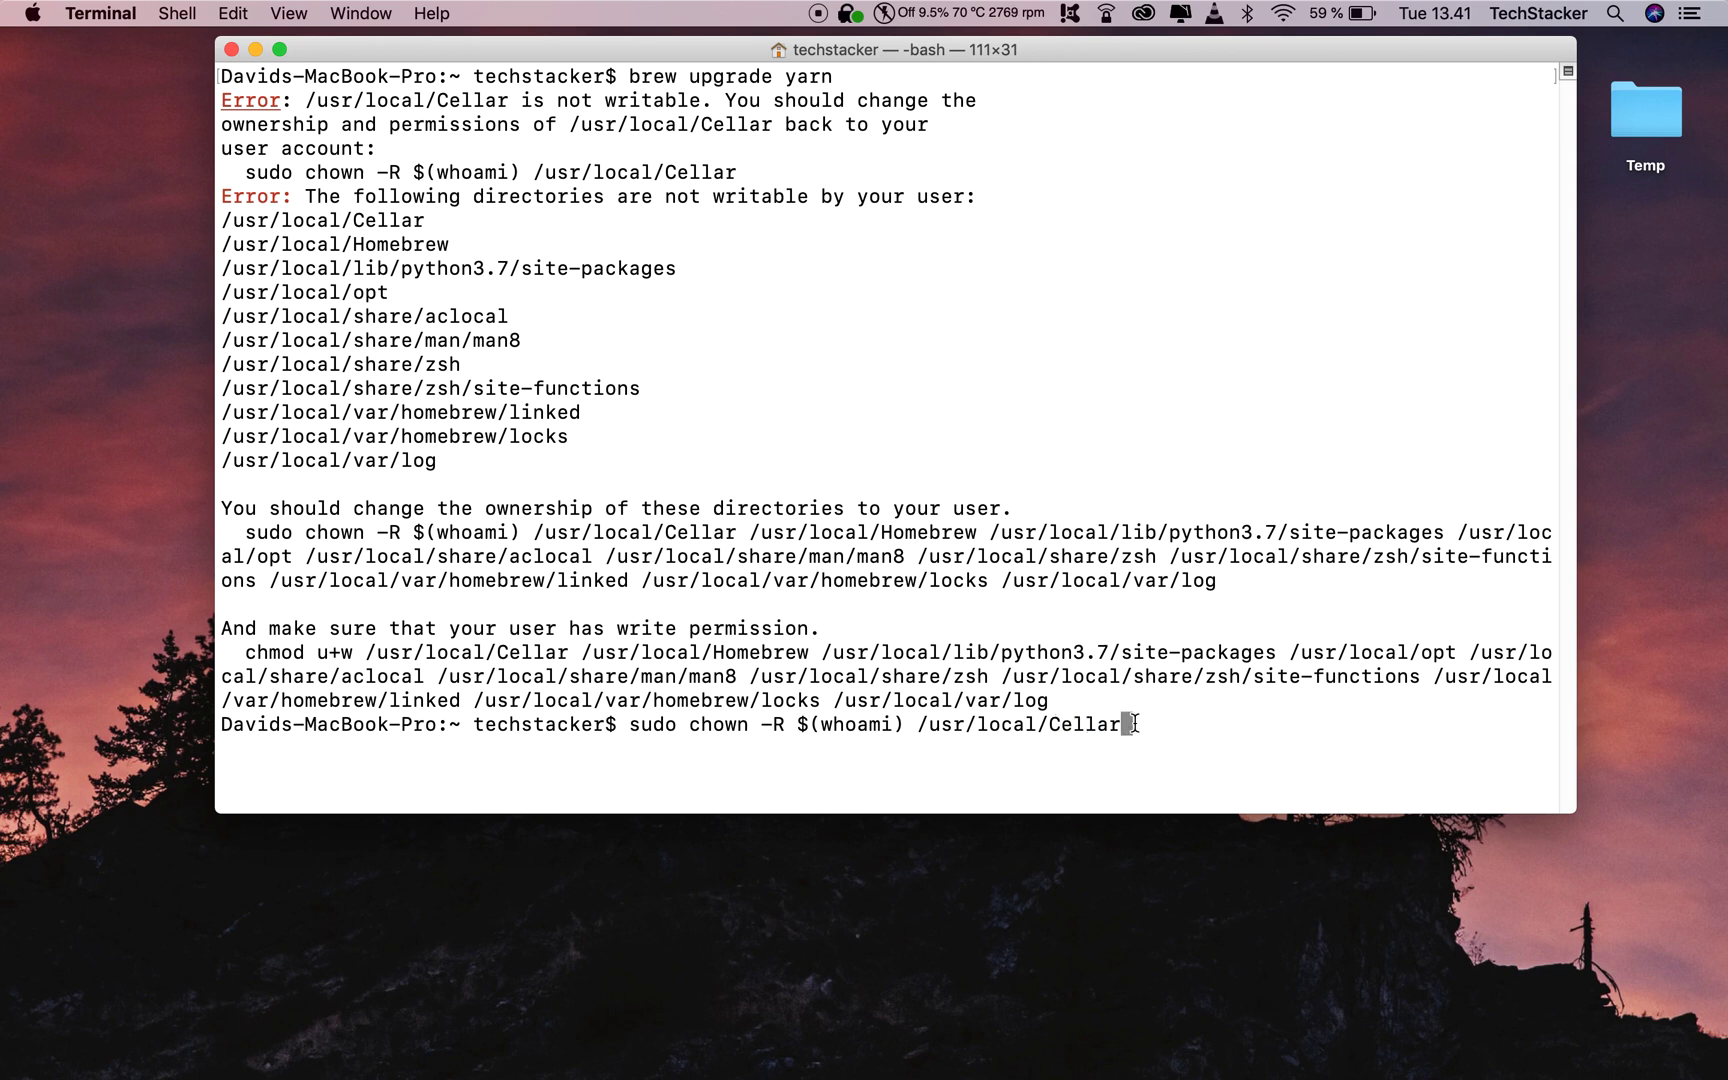
pyautogui.press('BackSpace')
pyautogui.press('BackSpace')
pyautogui.press('BackSpace')
pyautogui.press('BackSpace')
pyautogui.press('BackSpace')
pyautogui.press('BackSpace')
pyautogui.press('Return')
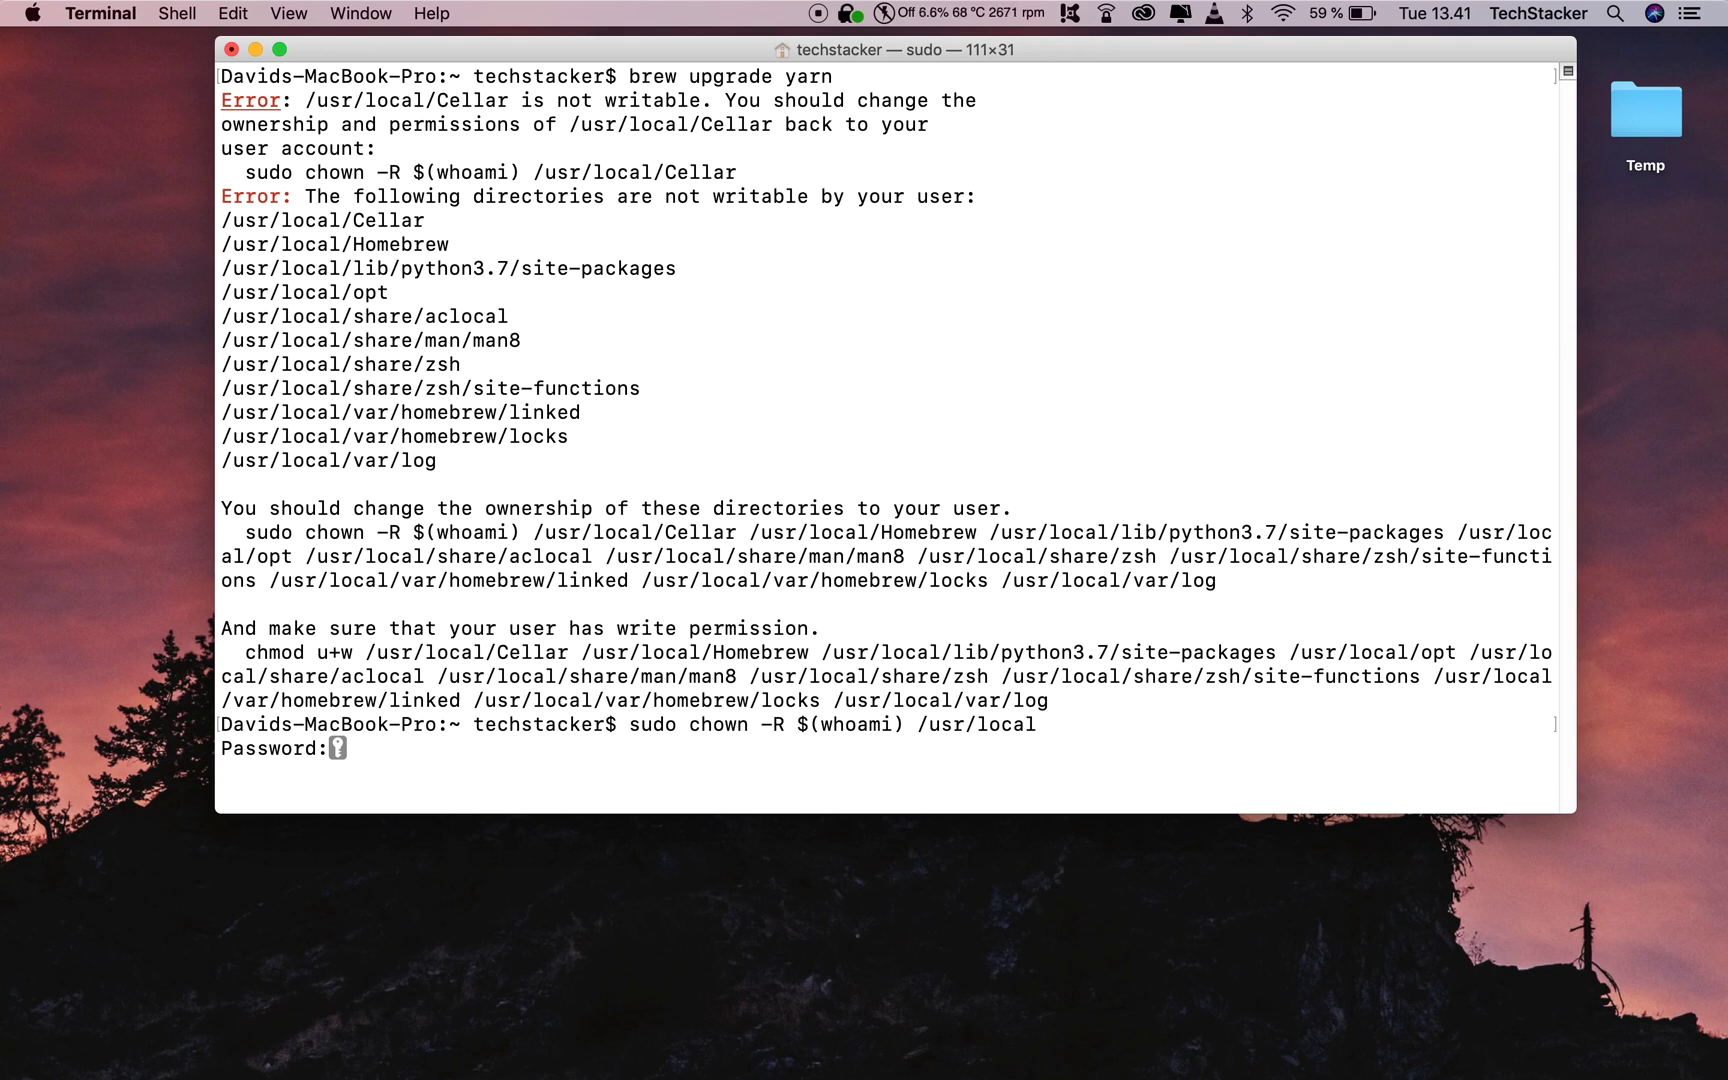
pyautogui.press('Return')
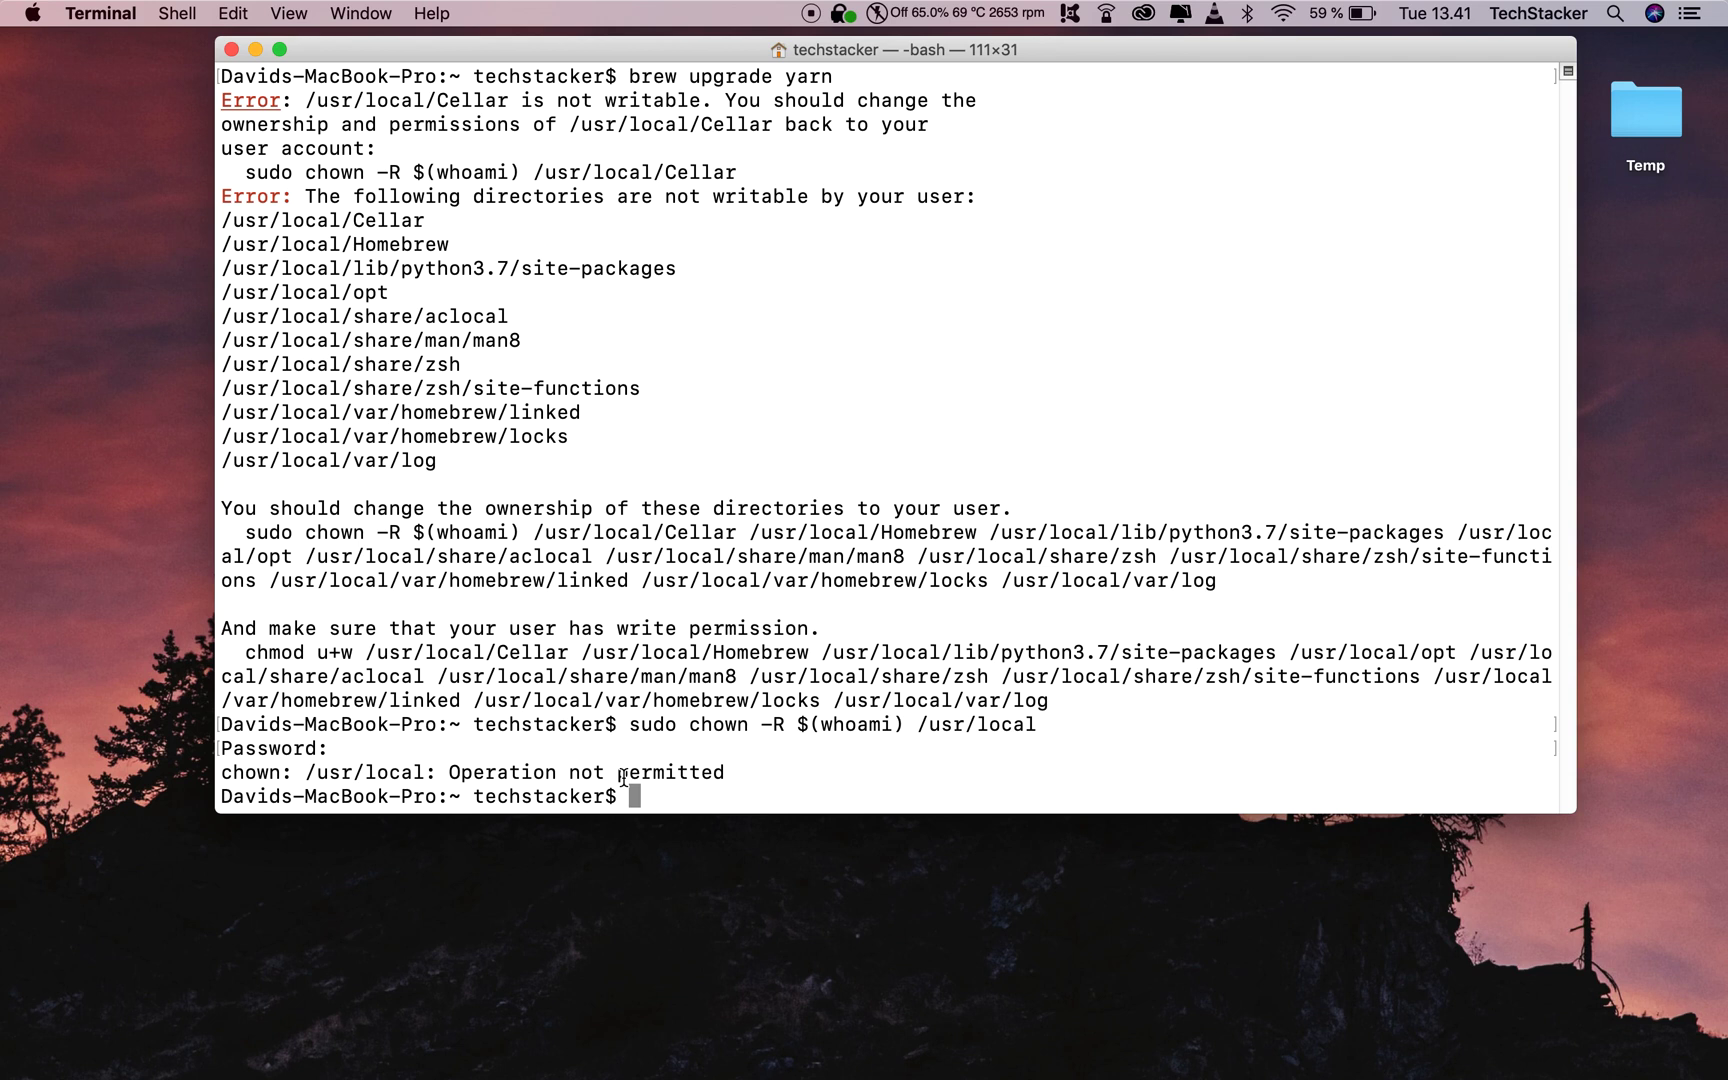
# - Highlight /usr/local in the "Operation not permitted" error to examine it
pyautogui.doubleClick(422, 769)
pyautogui.click(420, 770)
pyautogui.moveTo(426, 770); pyautogui.dragTo(360, 768)
pyautogui.click(673, 781)
# - Rerun the recalled sudo chown with /usr/local/* as its target
pyautogui.press('Up')
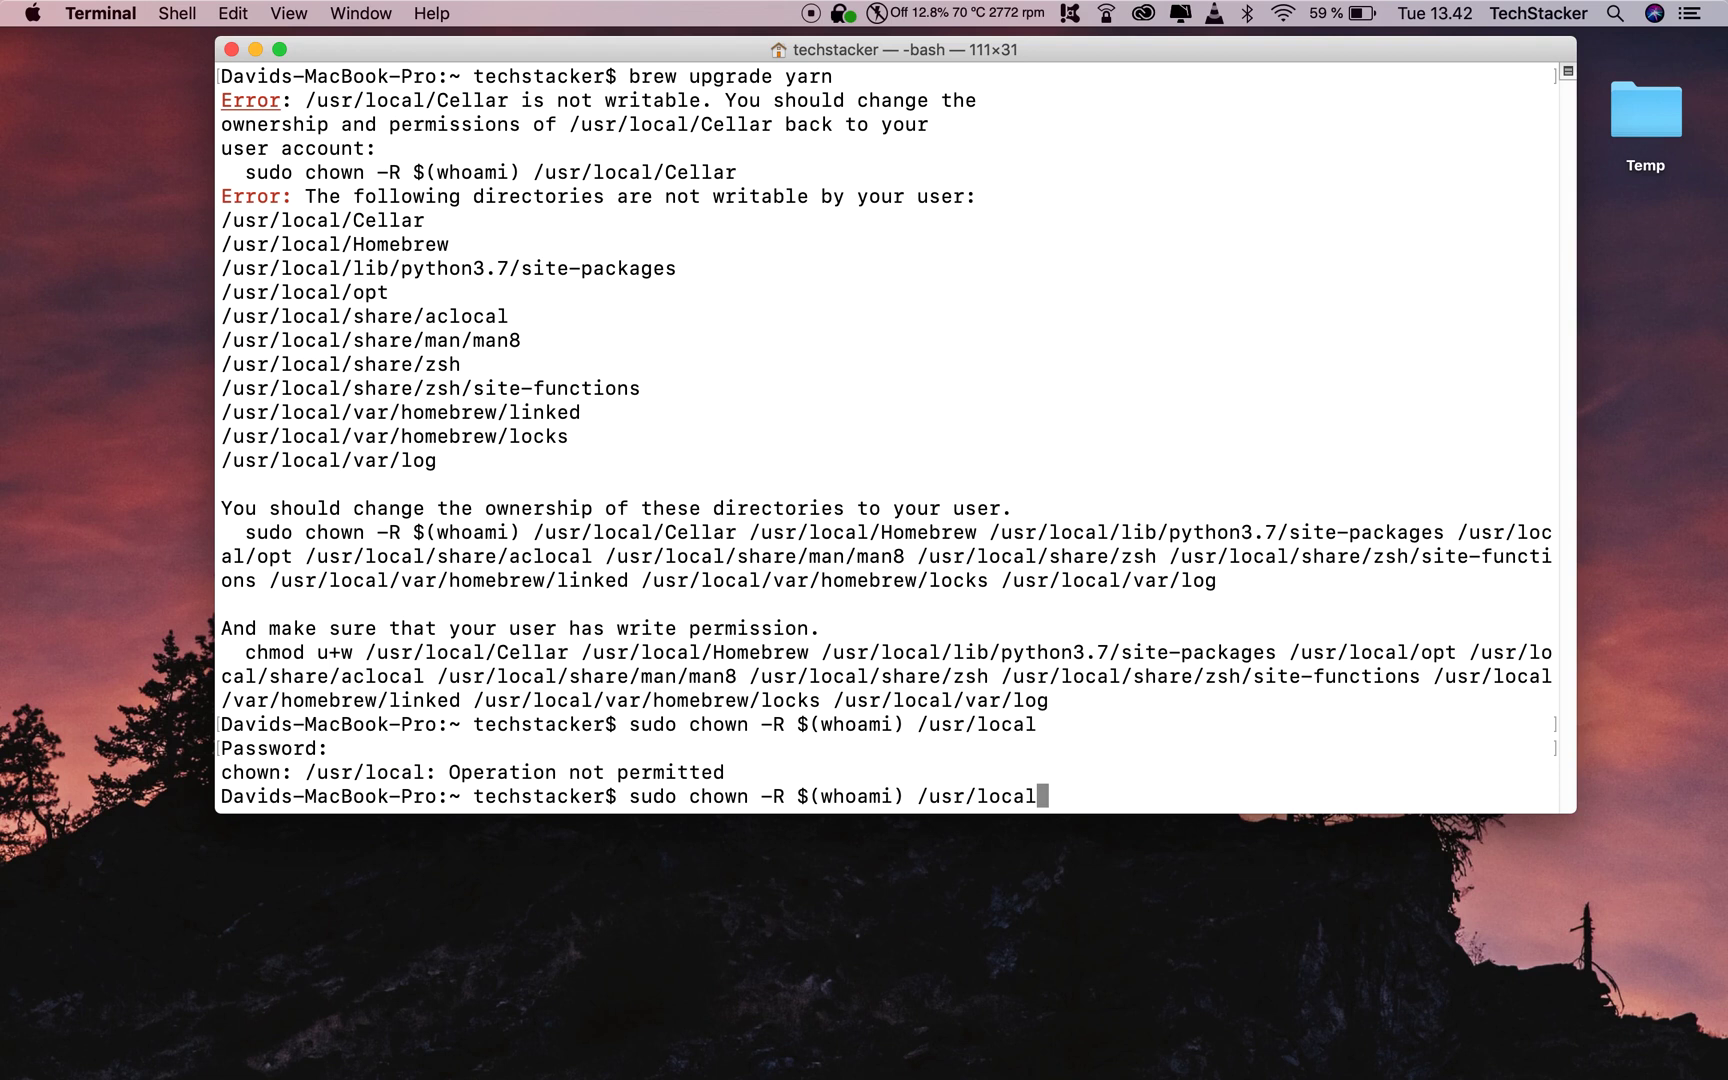
pyautogui.write('/')
pyautogui.write('*')
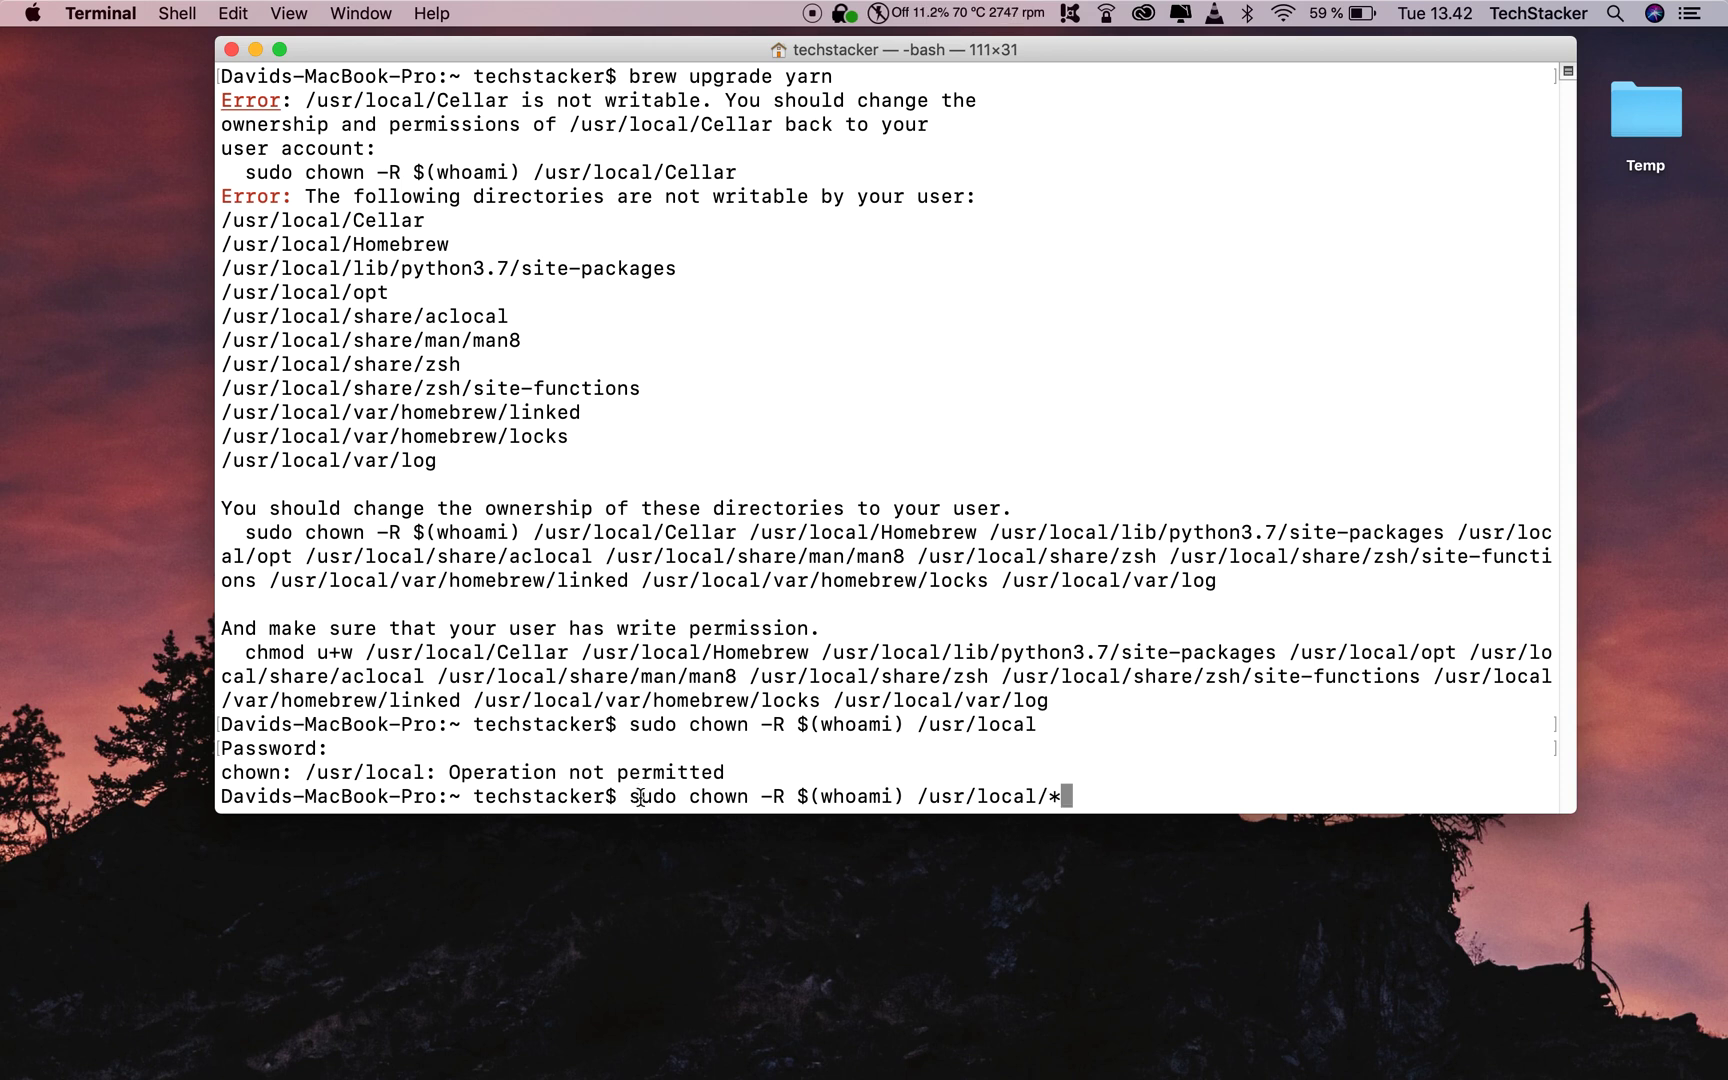
pyautogui.moveTo(635, 796)
pyautogui.mouseDown()
pyautogui.moveTo(1059, 815)
pyautogui.moveTo(1033, 798)
pyautogui.mouseUp()
pyautogui.click(1034, 784)
pyautogui.click(1033, 797)
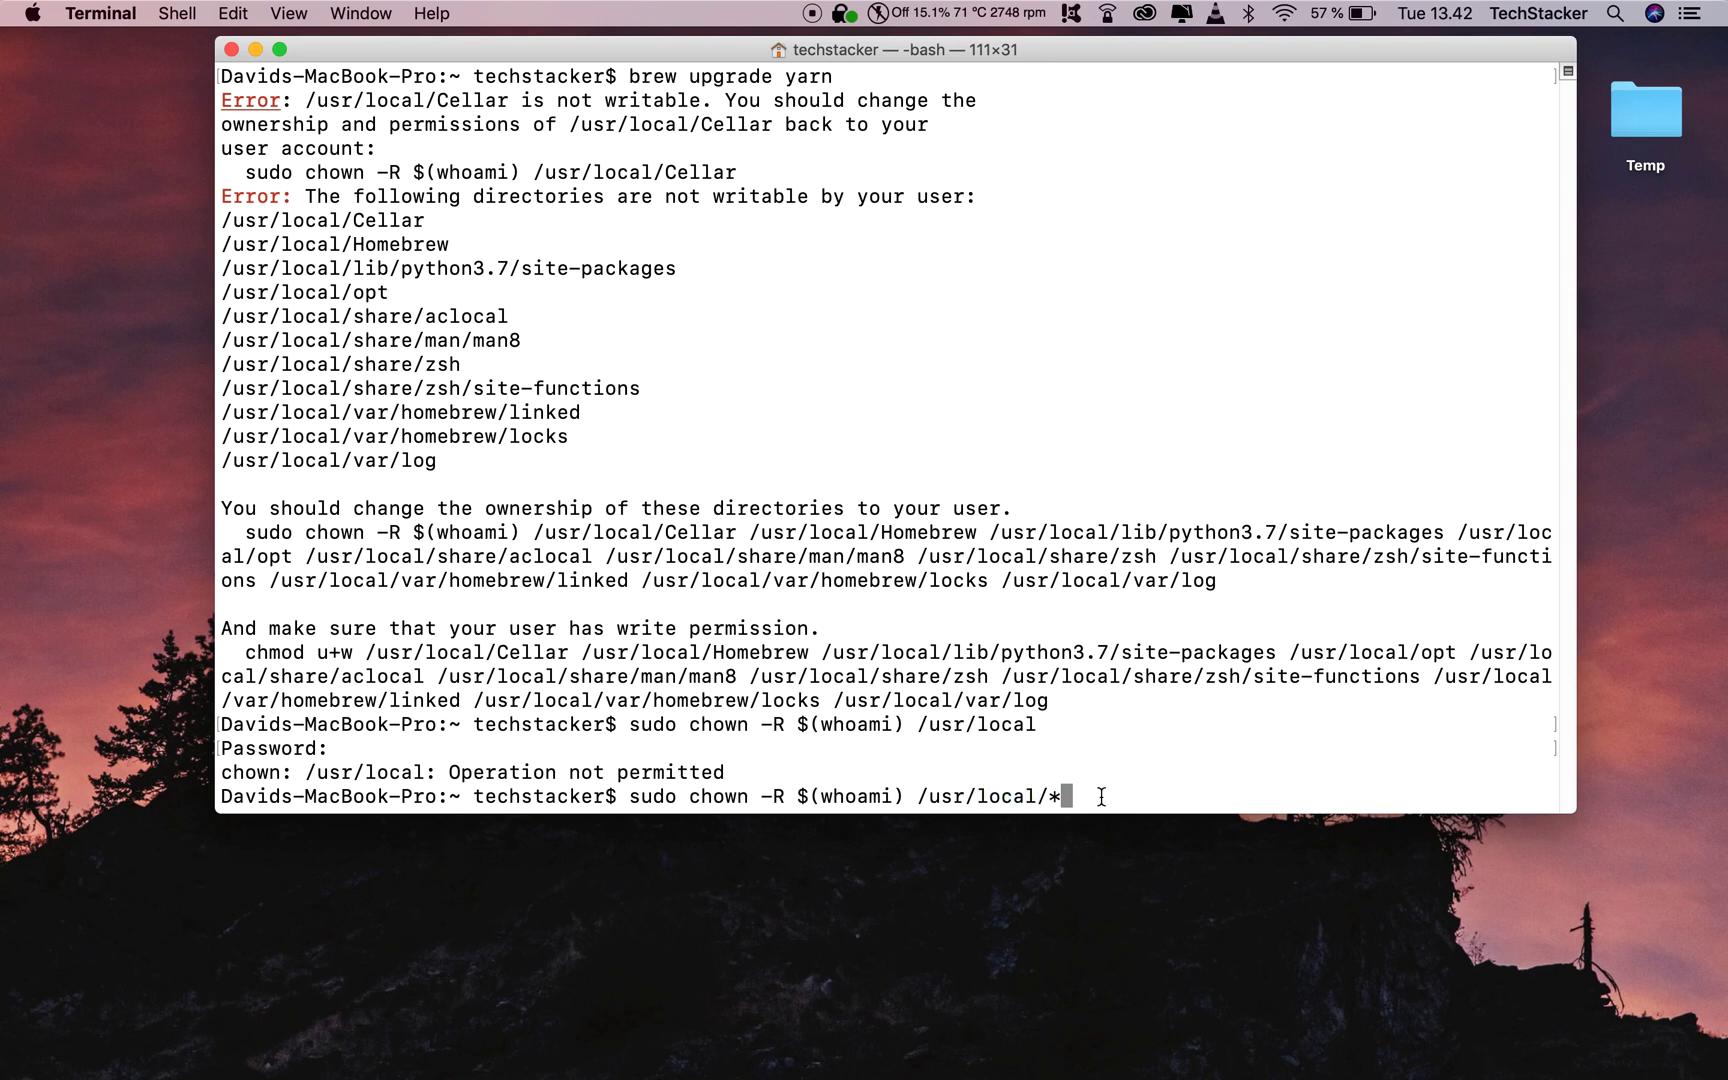
pyautogui.press('Return')
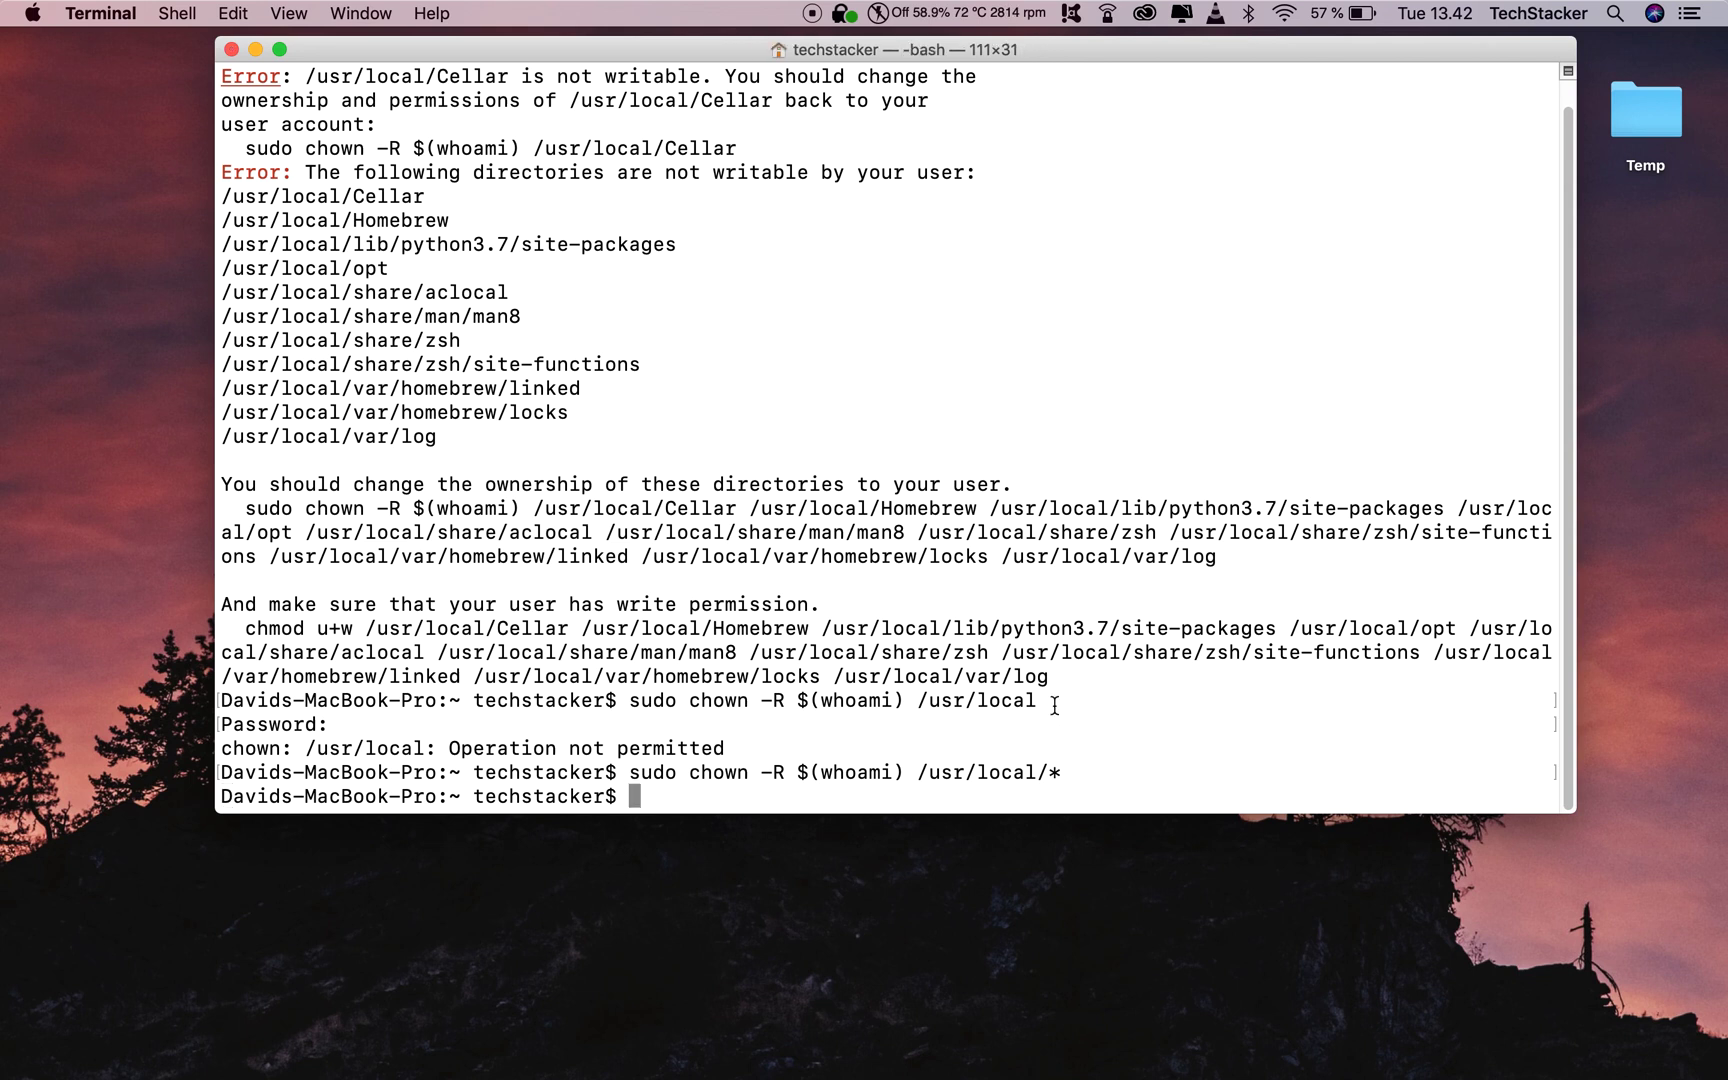
# - Rerun brew upgrade yarn, which now shows "Updating Homebrew..."
pyautogui.press('Up')
pyautogui.press('Up')
pyautogui.press('Up')
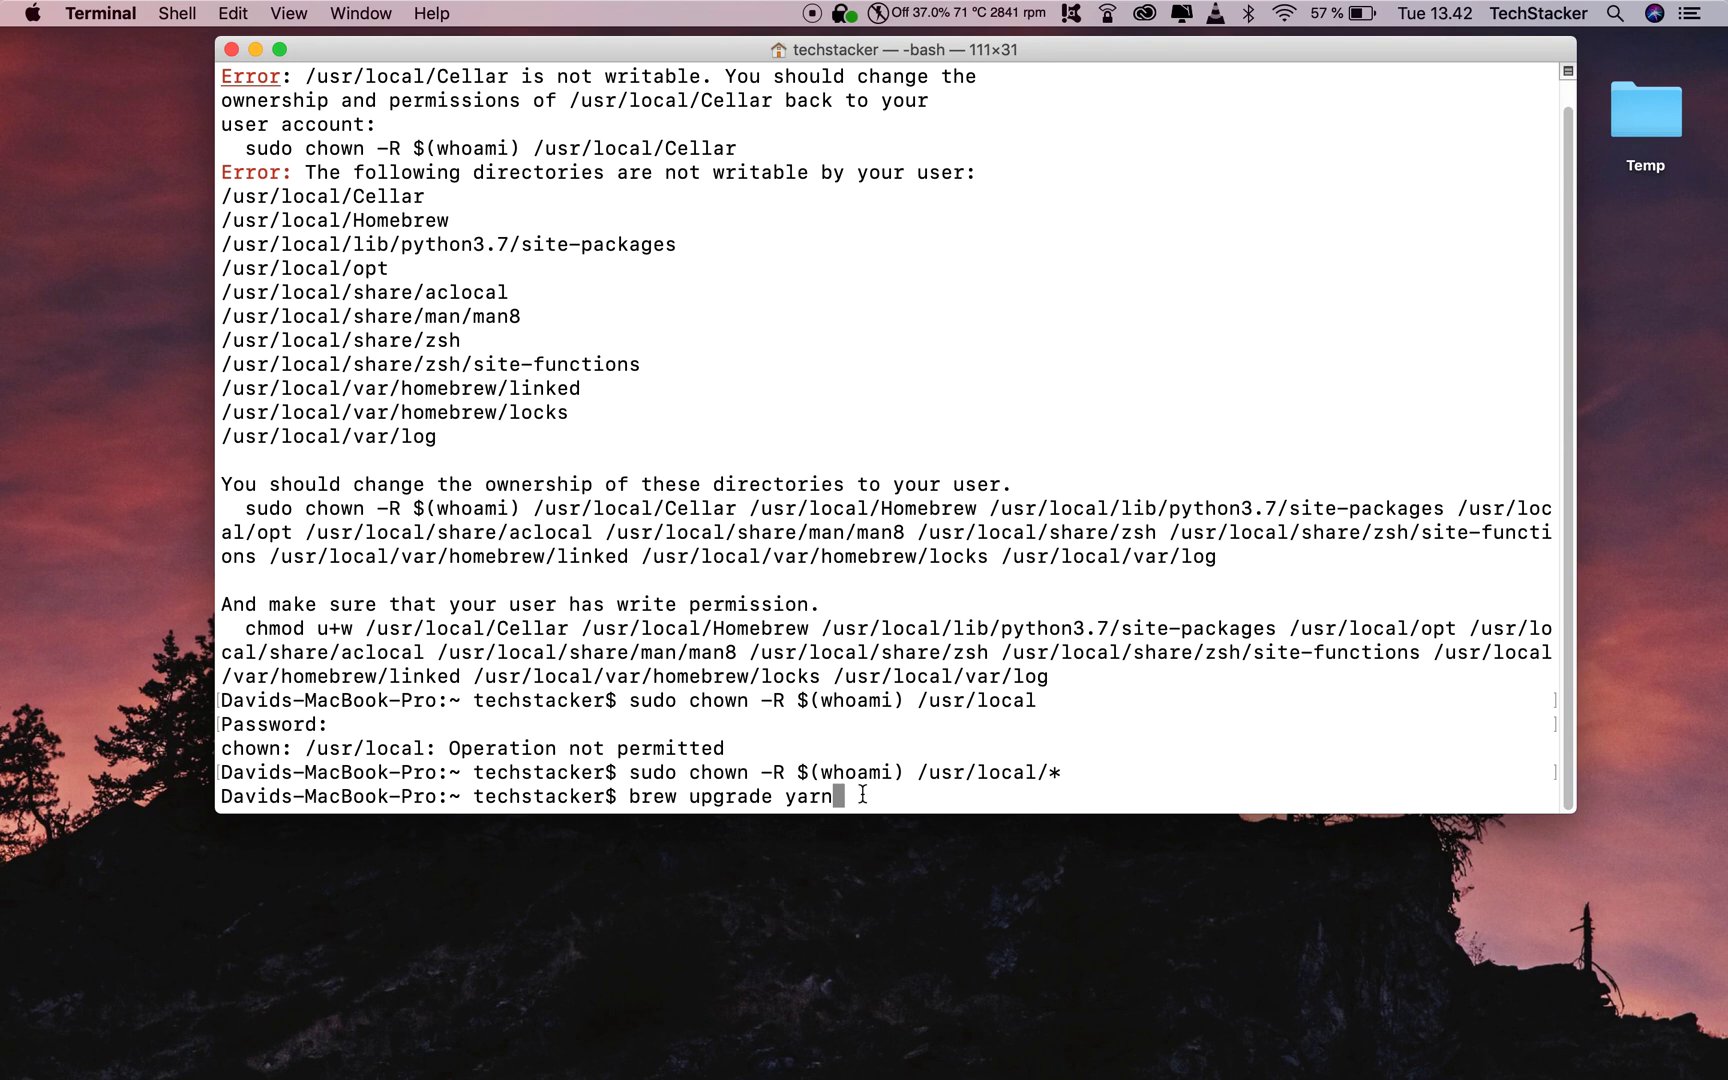
pyautogui.press('Return')
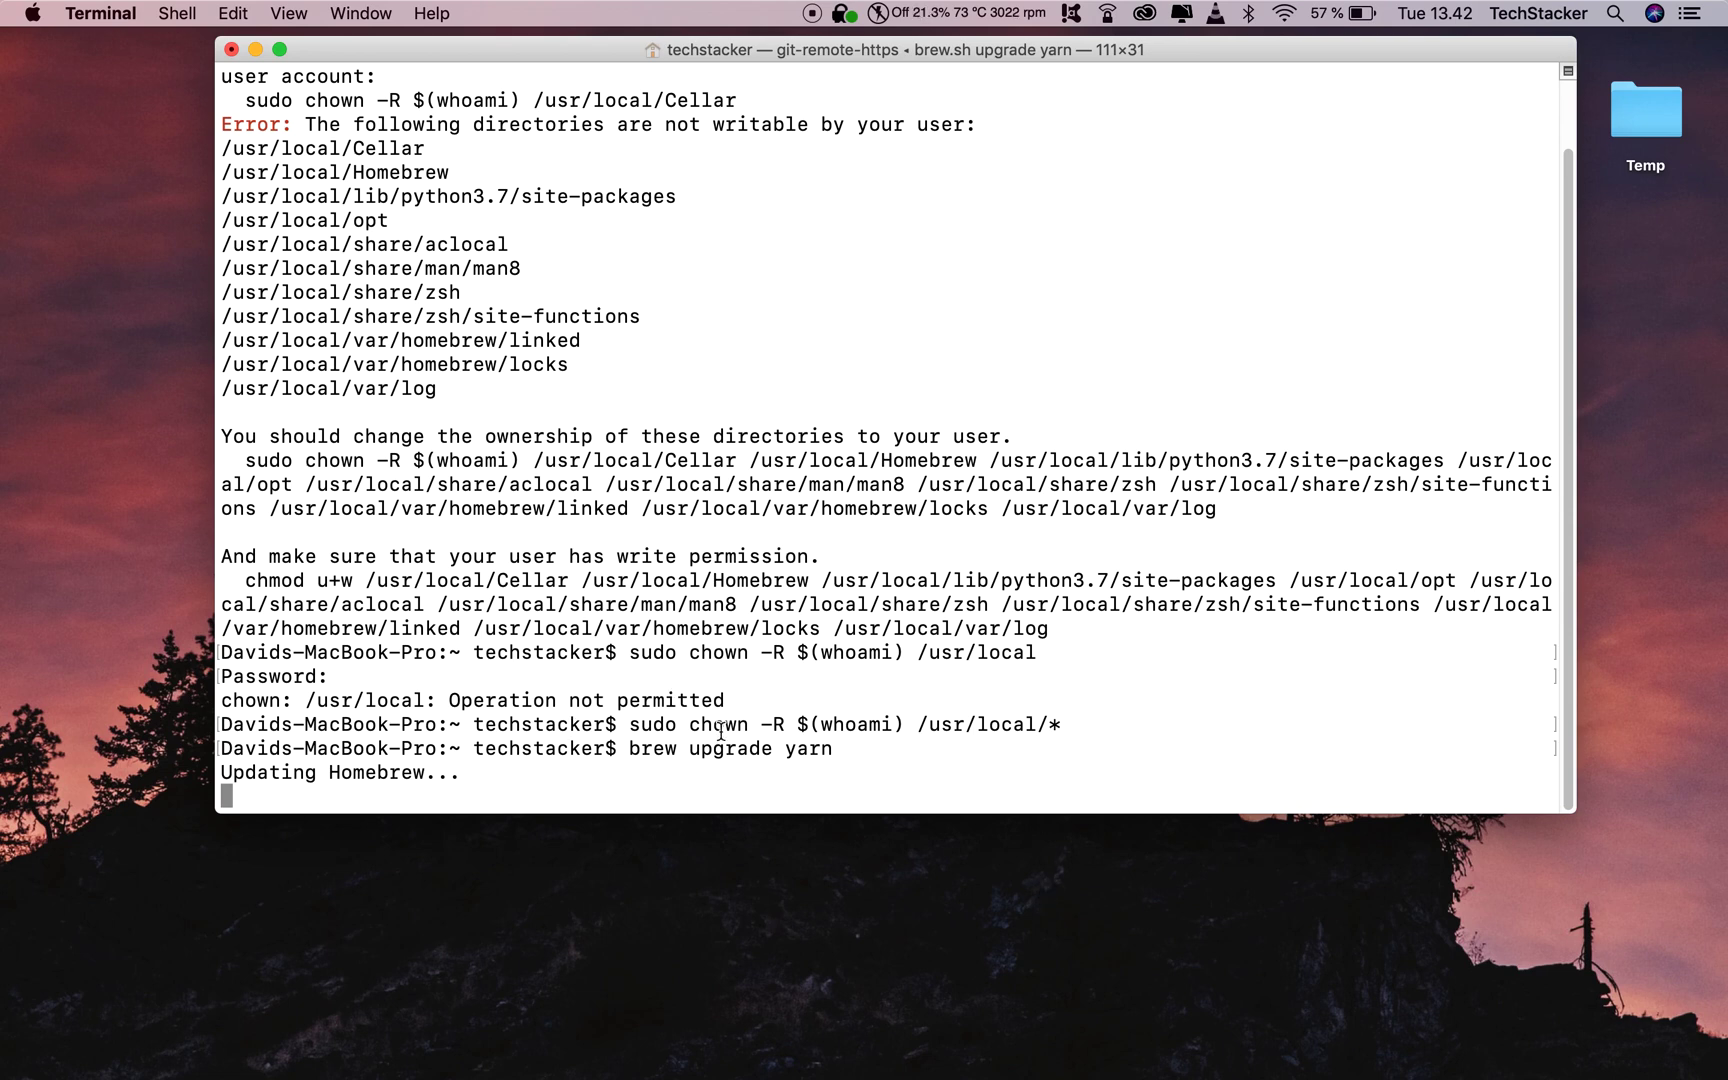
# - Switch to VS Code and highlight the $(brew --prefix)/* chown command on line 9 of third-post.md
pyautogui.click(1206, 1042)
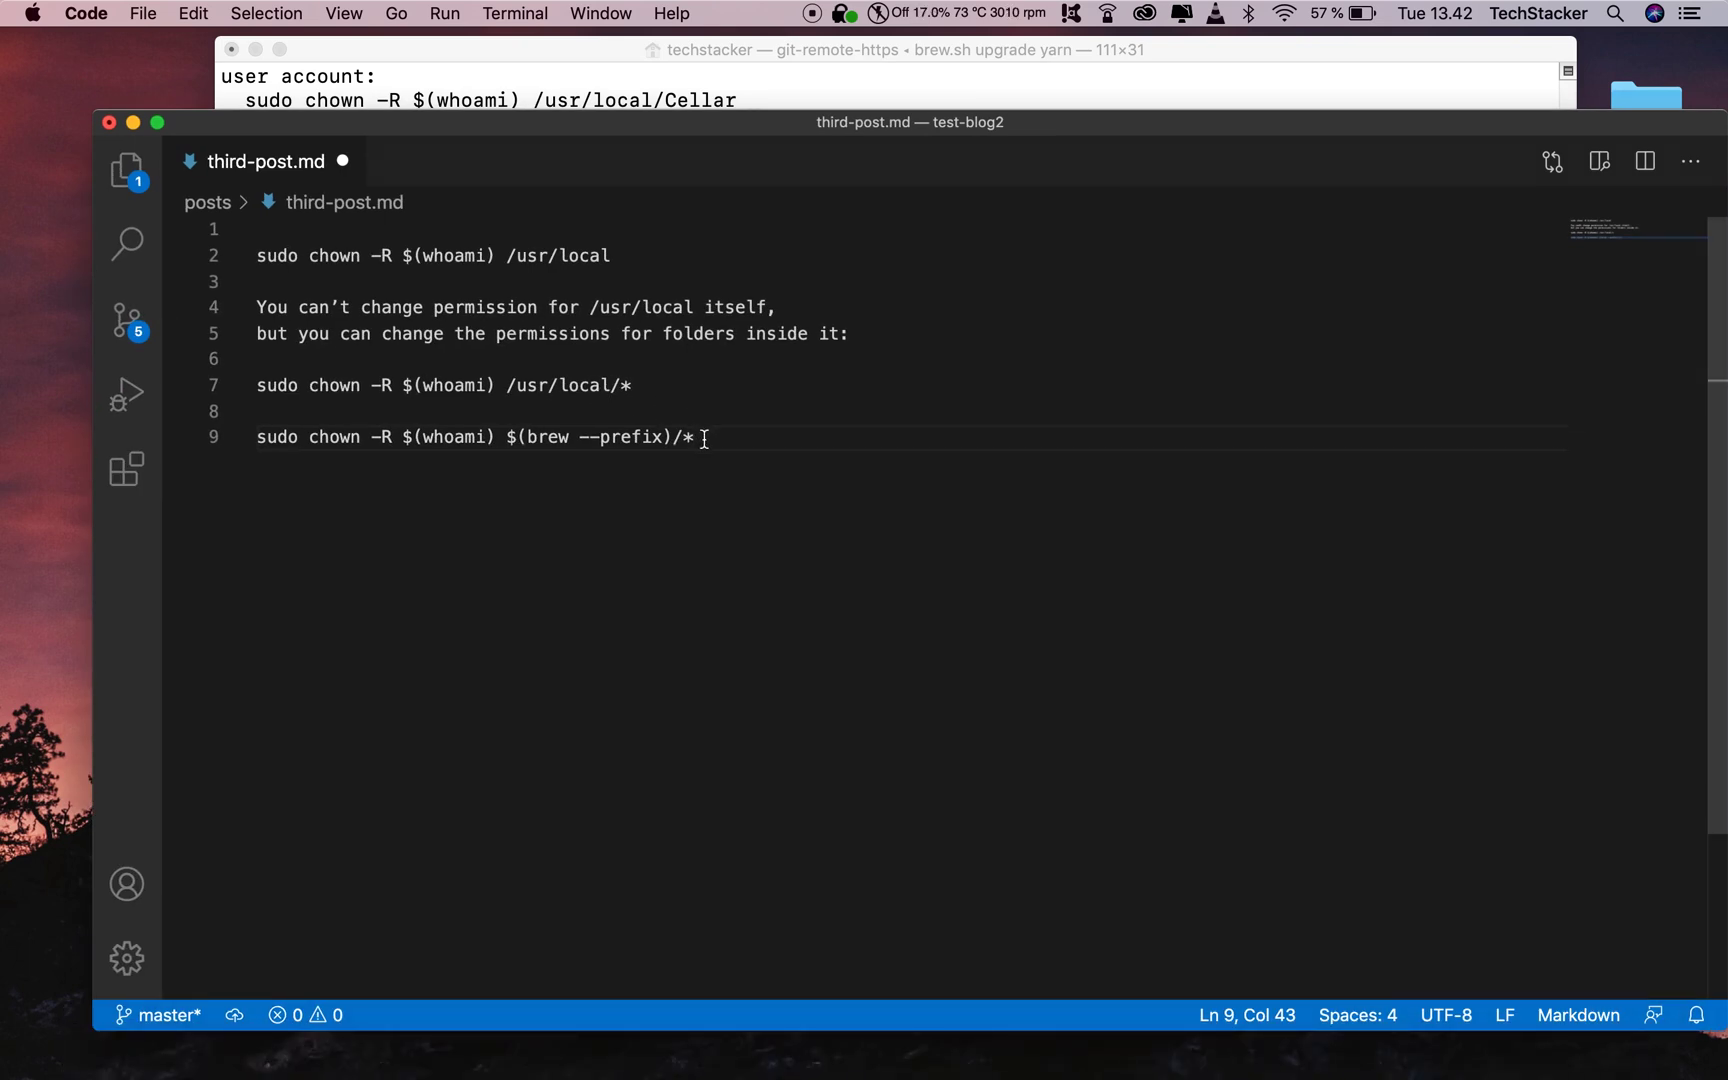
pyautogui.moveTo(704, 438); pyautogui.dragTo(194, 444)
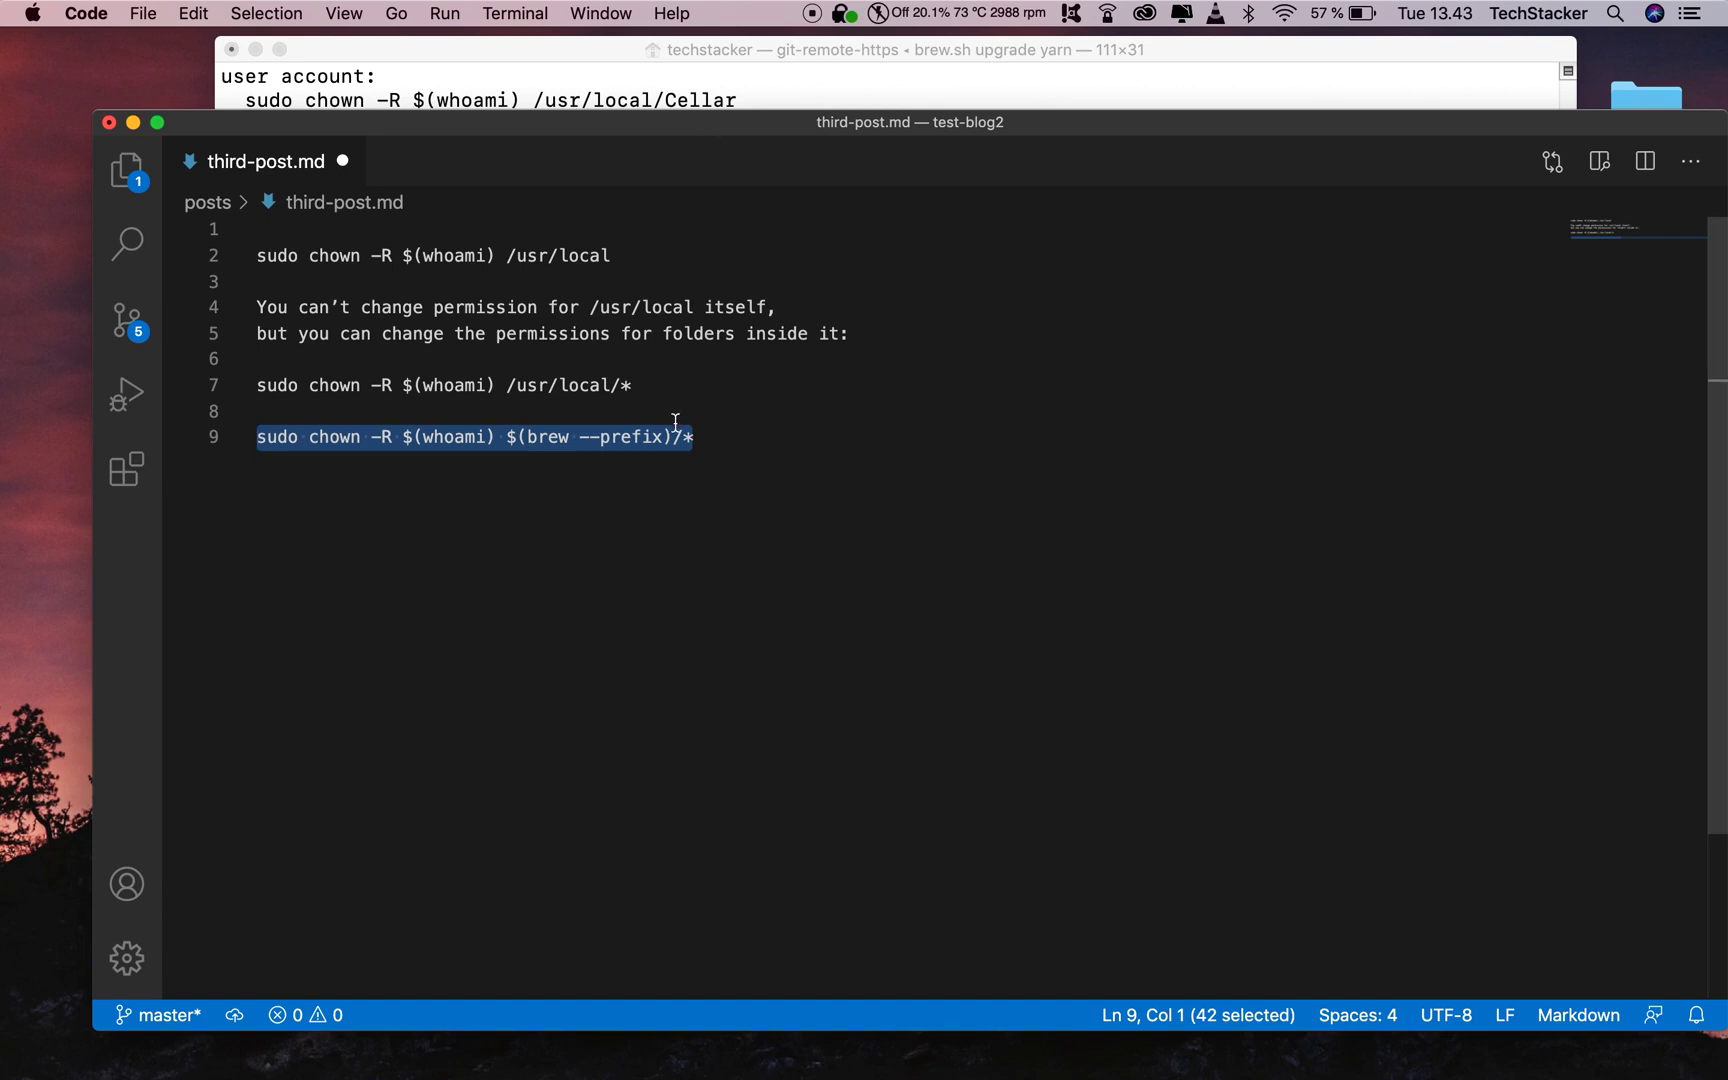
pyautogui.click(721, 439)
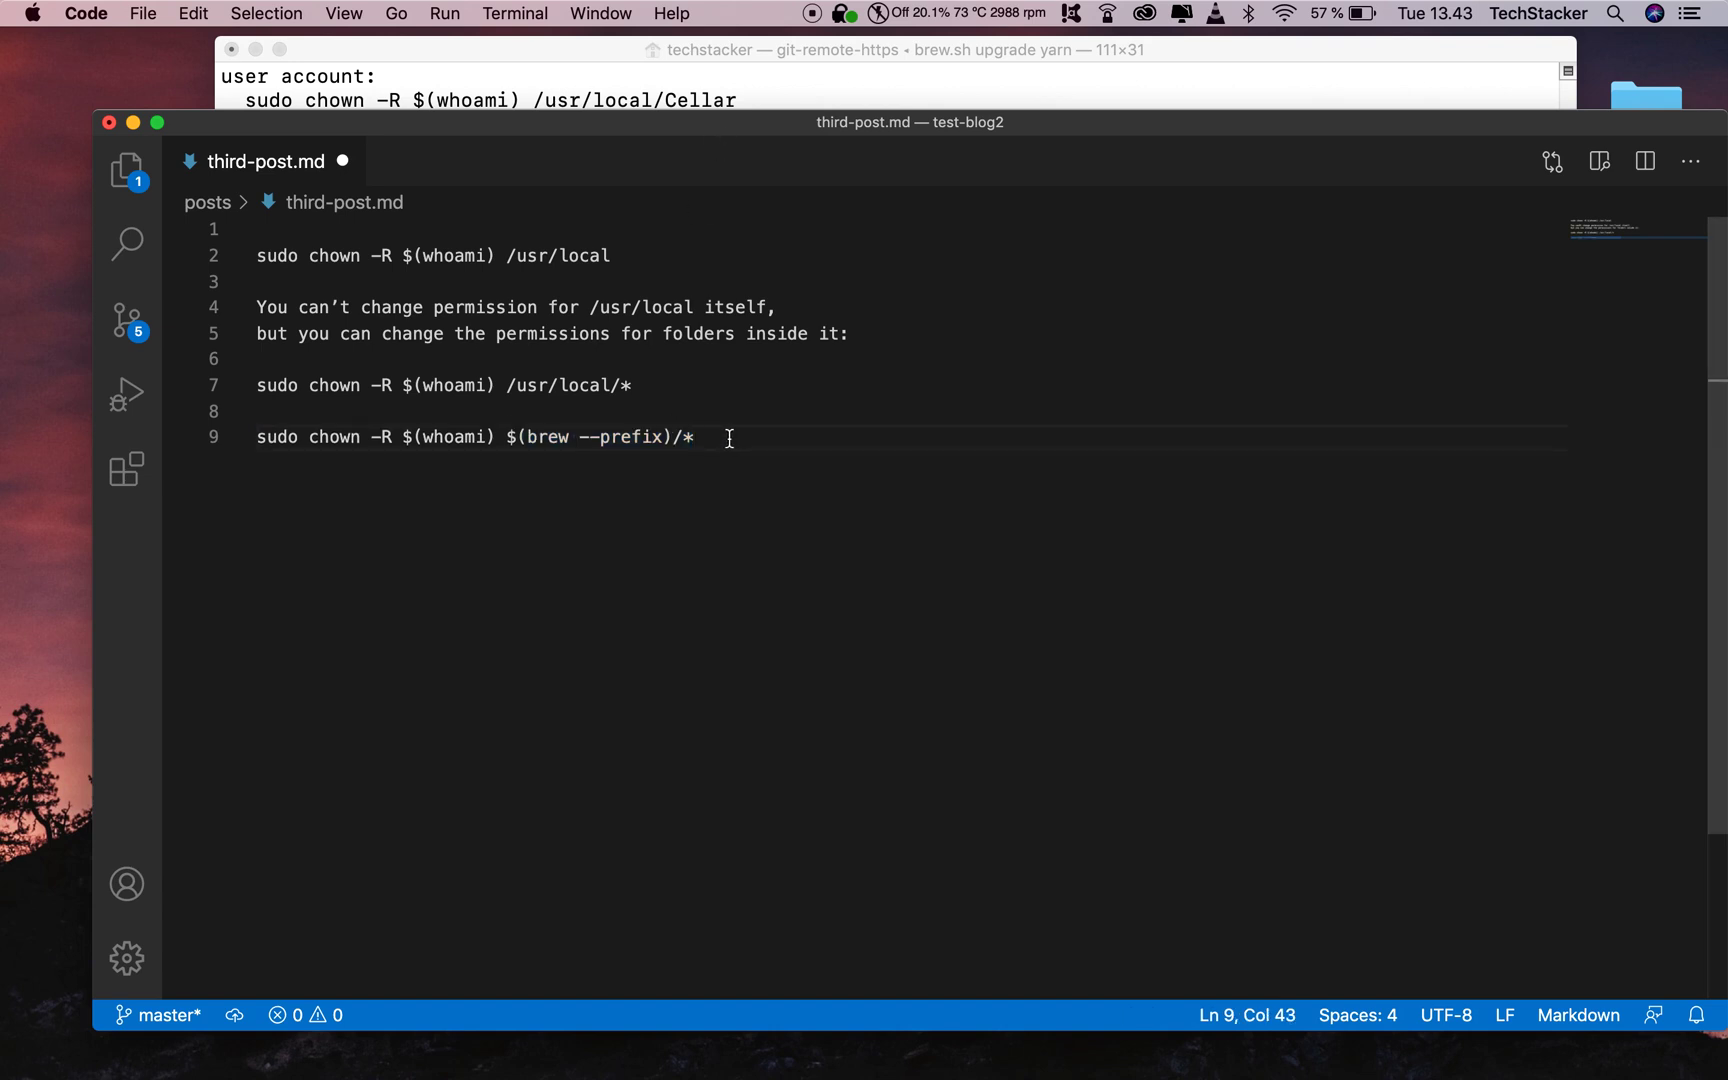
pyautogui.moveTo(729, 438); pyautogui.dragTo(182, 446)
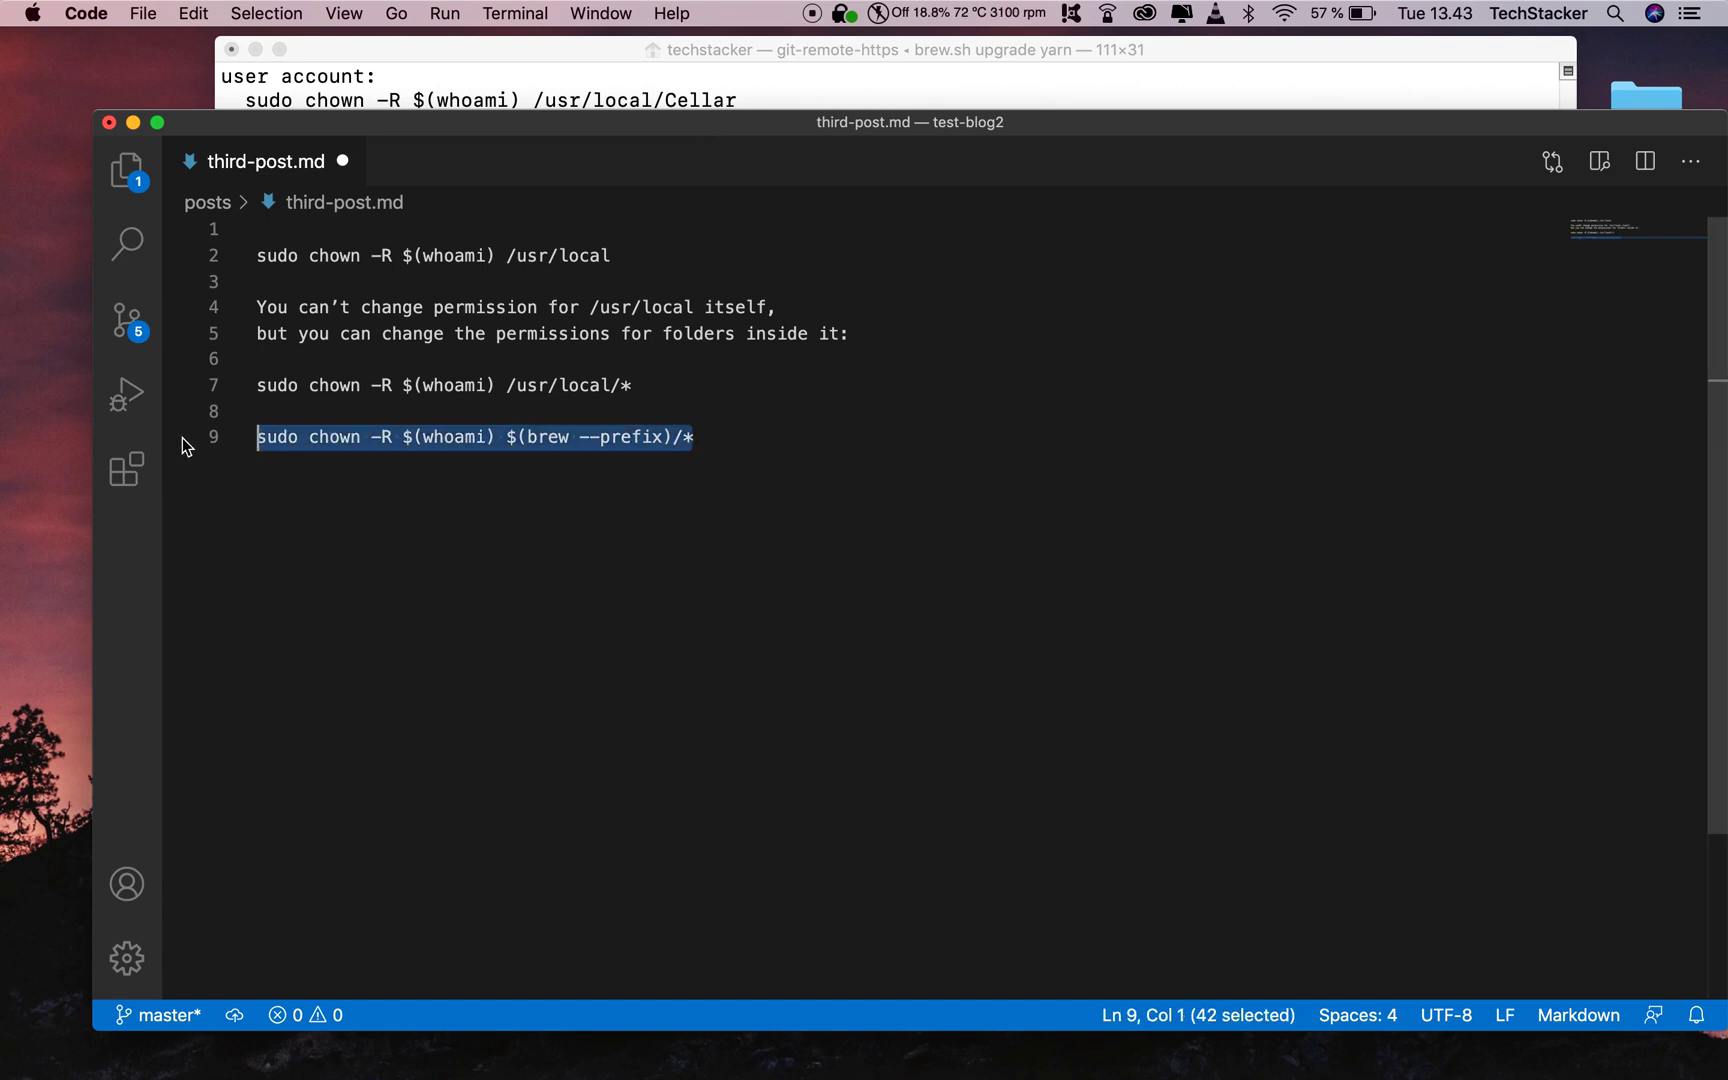
pyautogui.click(423, 438)
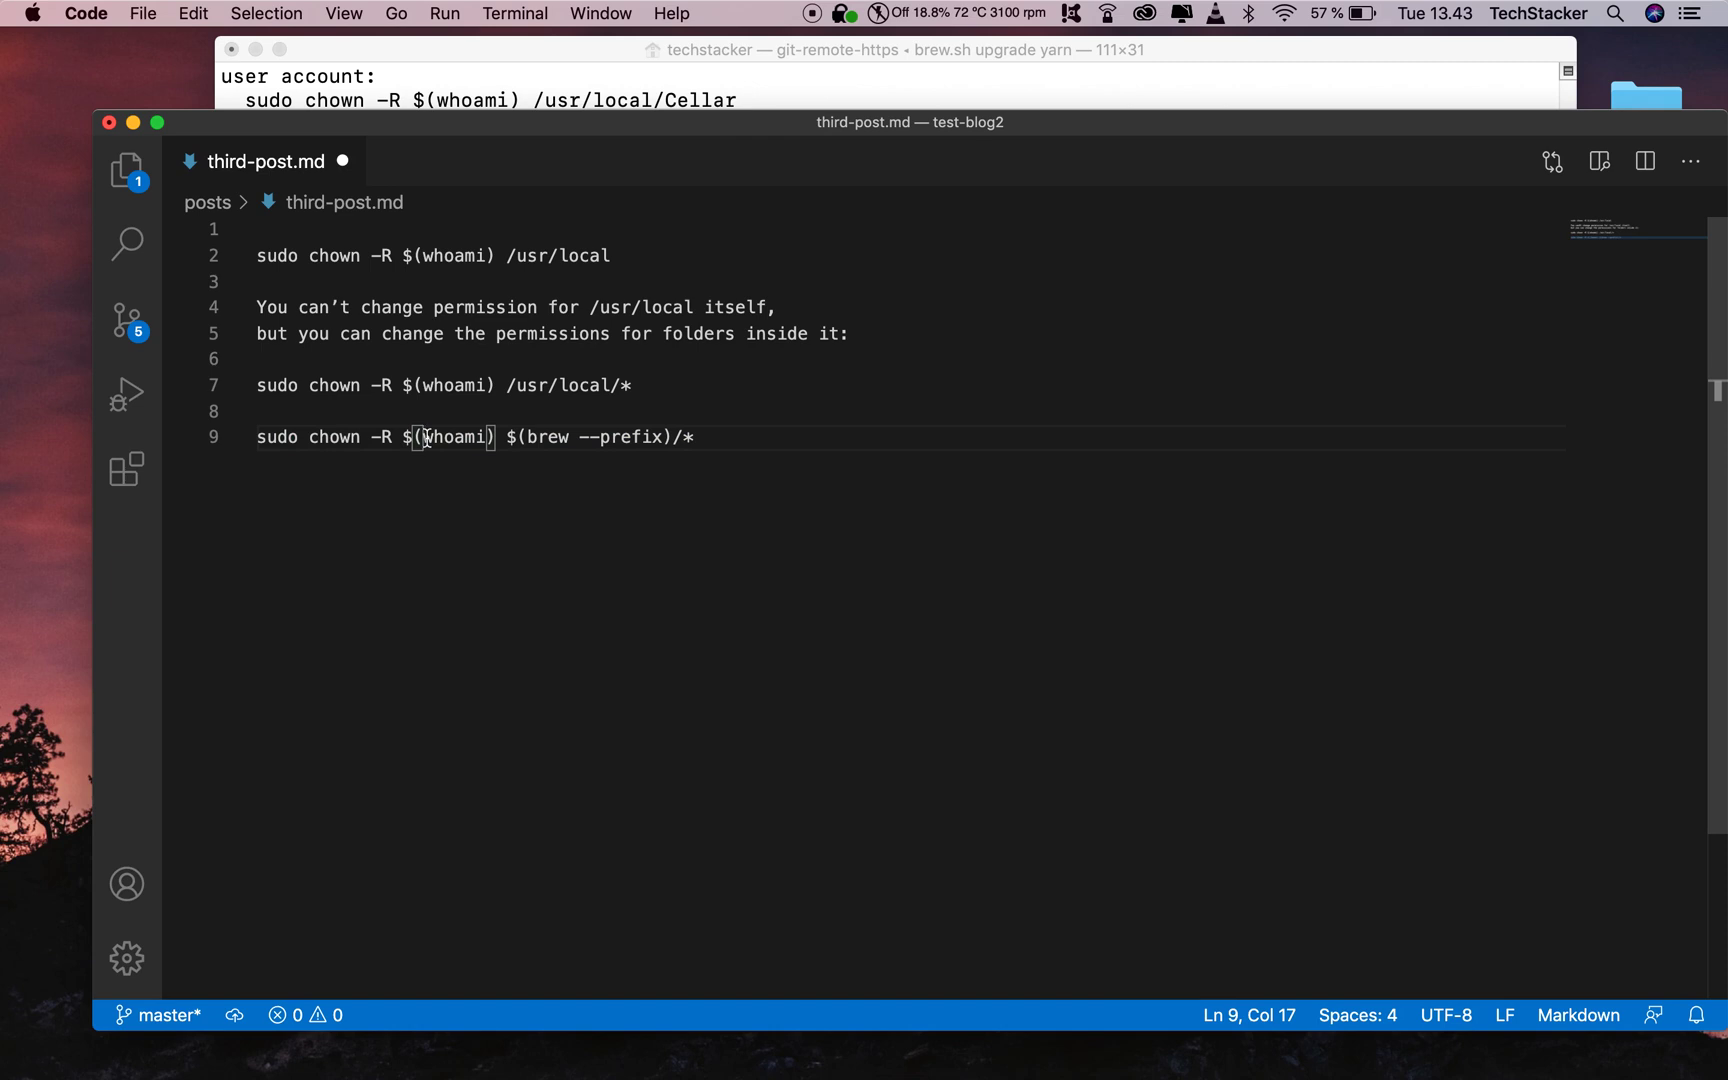